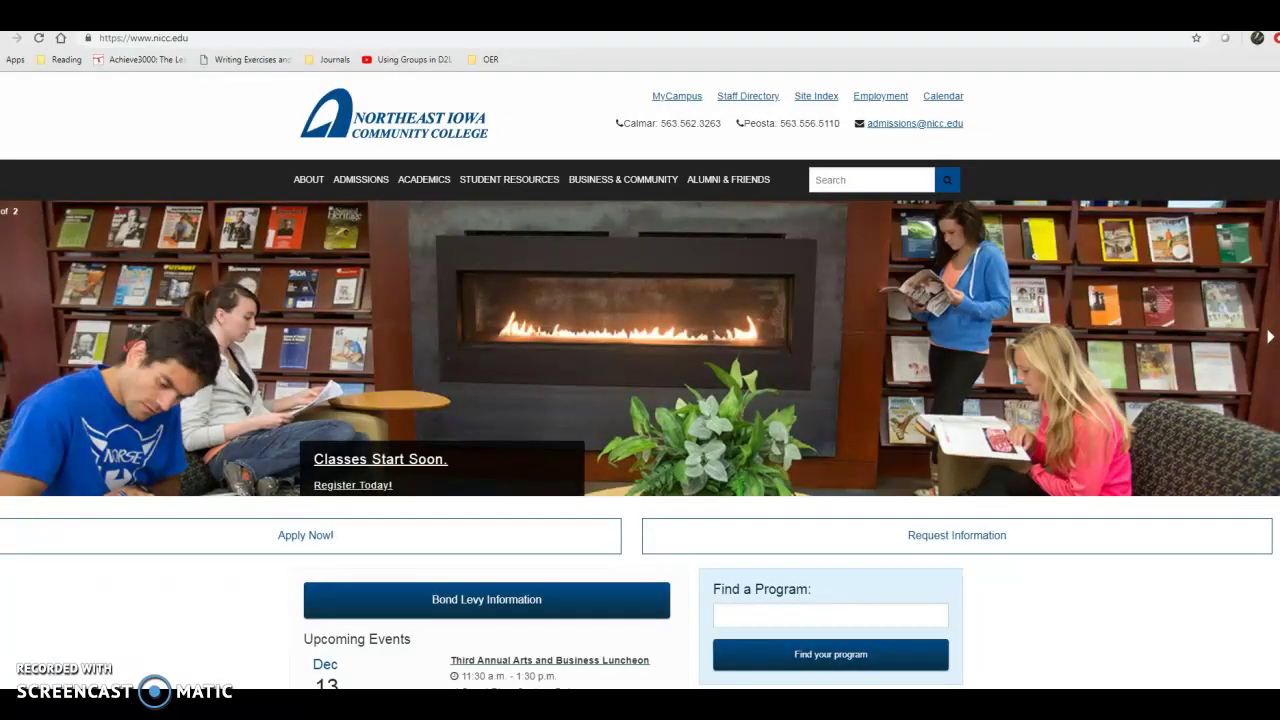
# Open MyCampus from the Northeast Iowa Community College site and go to Google Drive through the Google apps
pyautogui.click(666, 97)
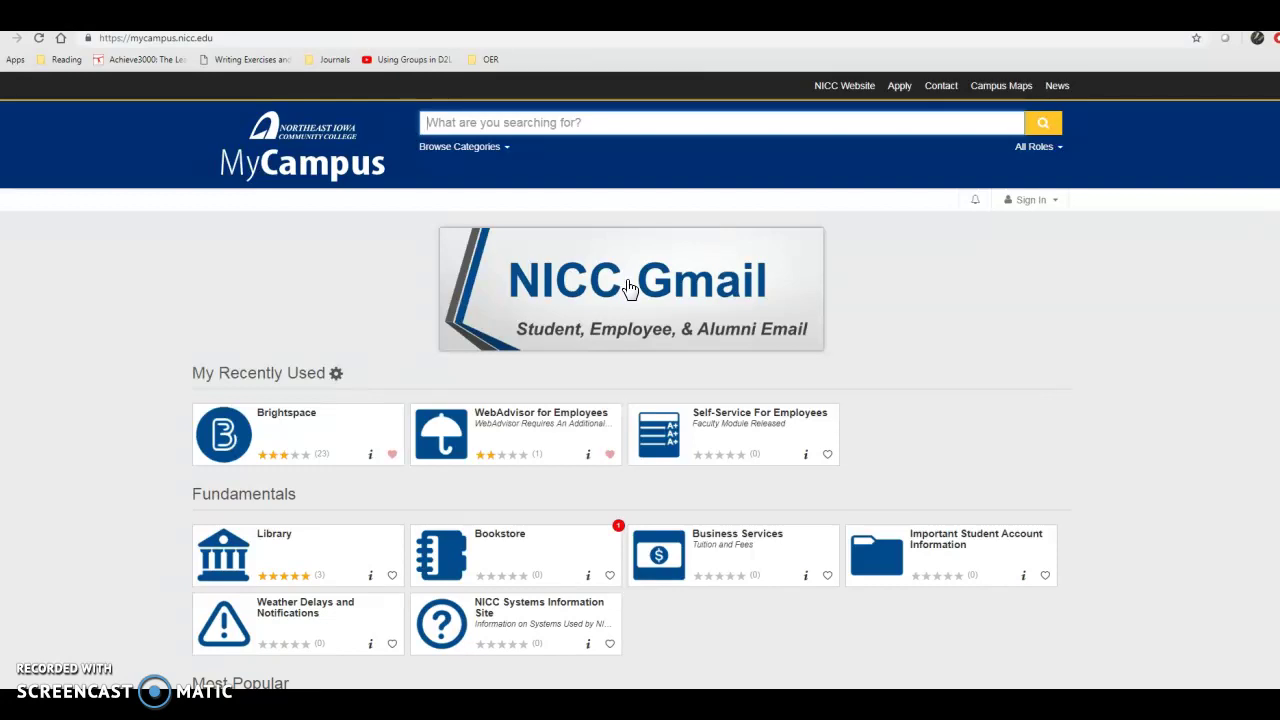
pyautogui.click(186, 104)
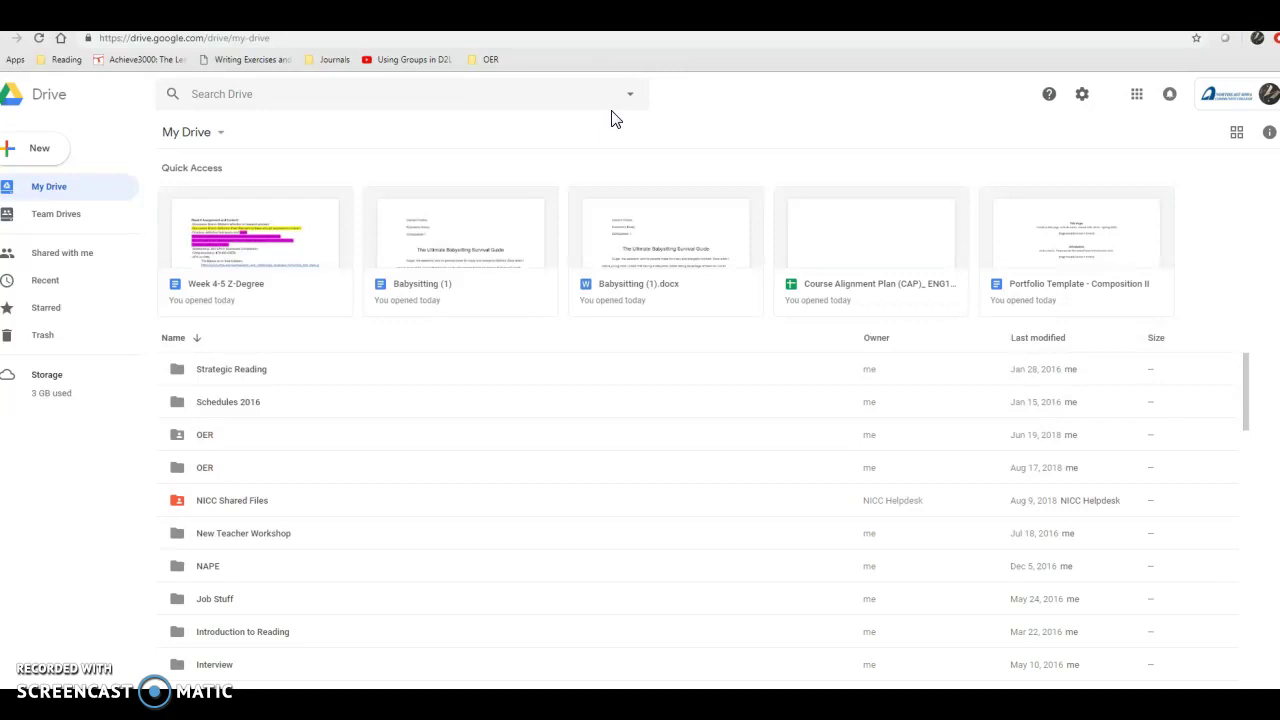
pyautogui.click(1138, 98)
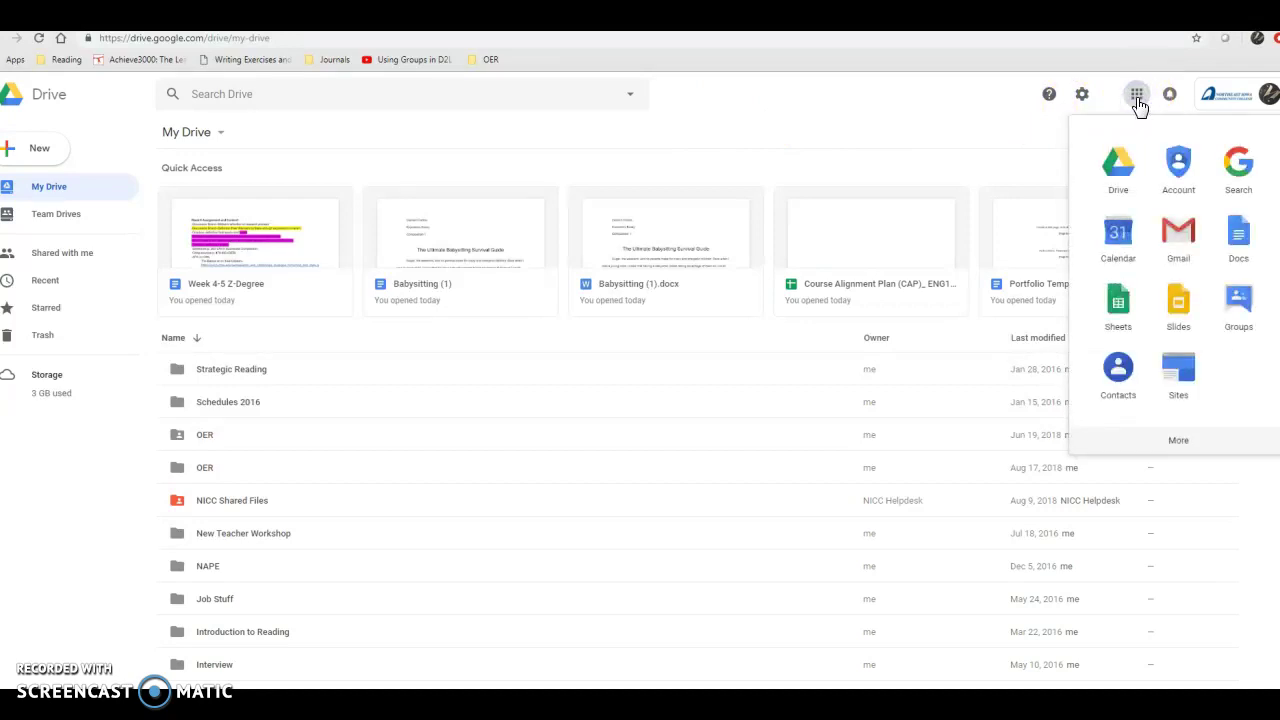
pyautogui.click(1176, 234)
pyautogui.click(1116, 175)
pyautogui.click(1135, 95)
pyautogui.click(1118, 165)
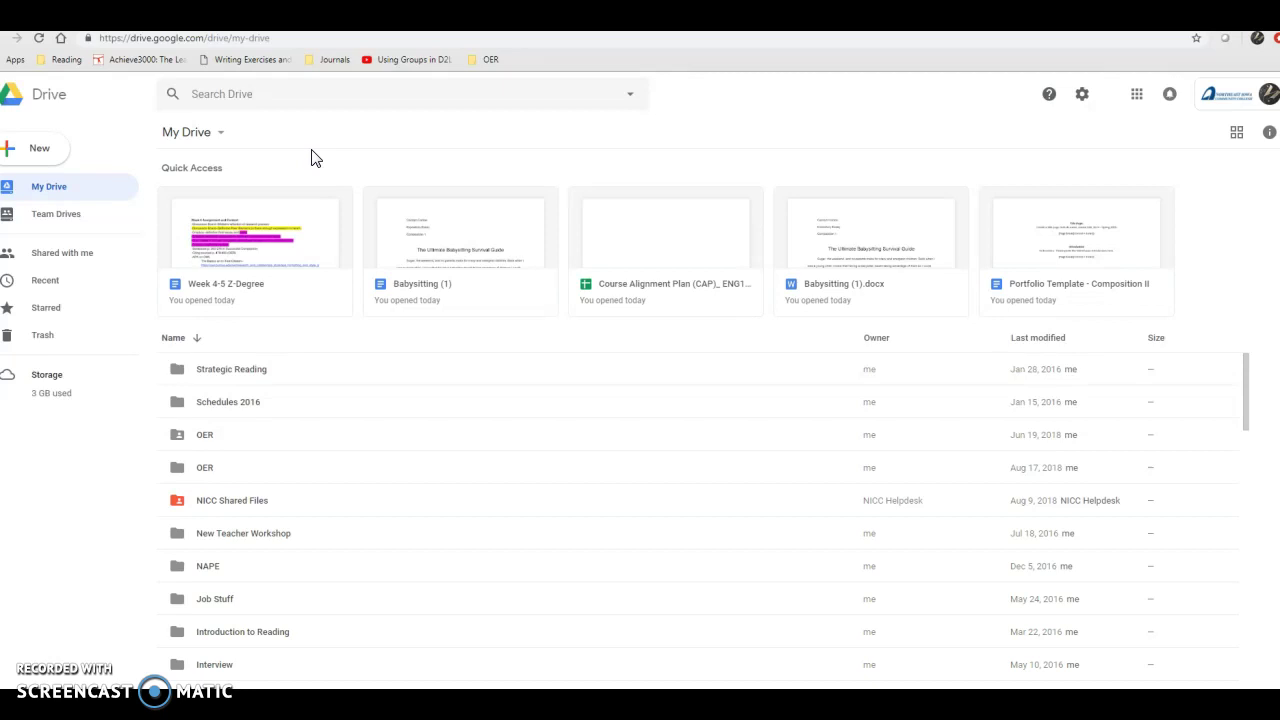
# Upload the file Big Fish.docx from the KINGSTON (E:) drive to My Drive
pyautogui.click(28, 148)
pyautogui.click(44, 195)
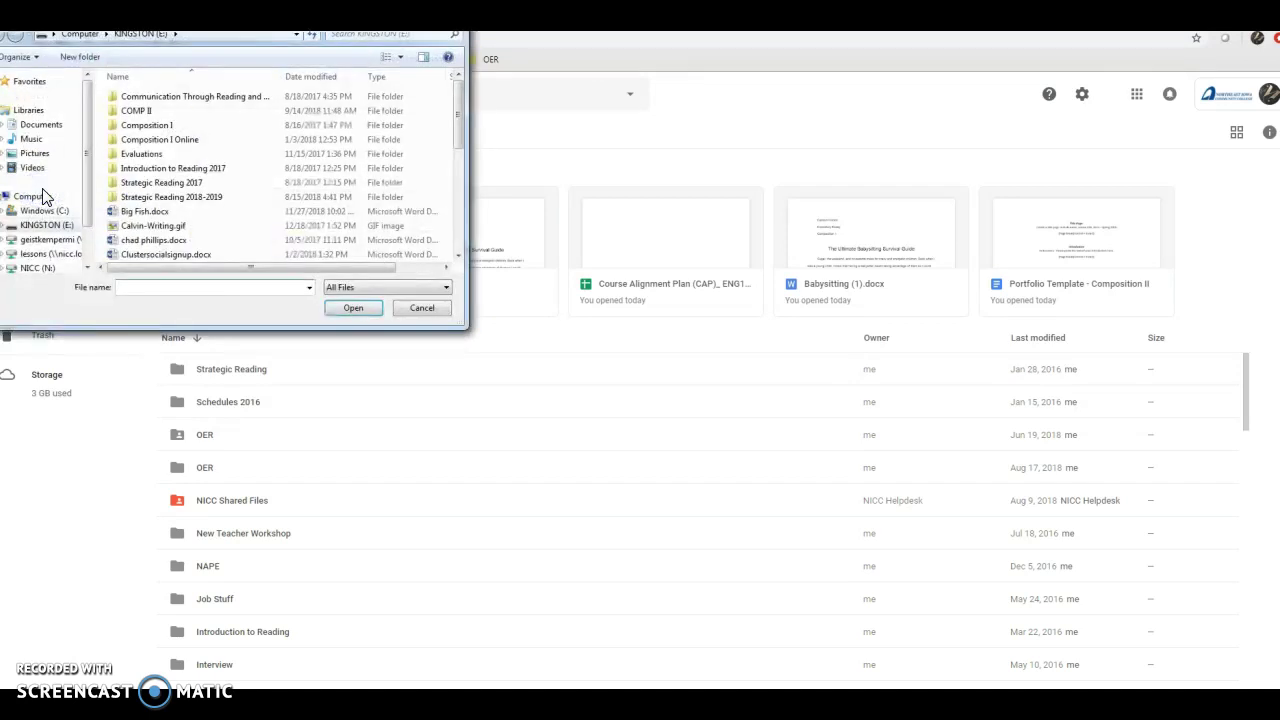
pyautogui.click(46, 226)
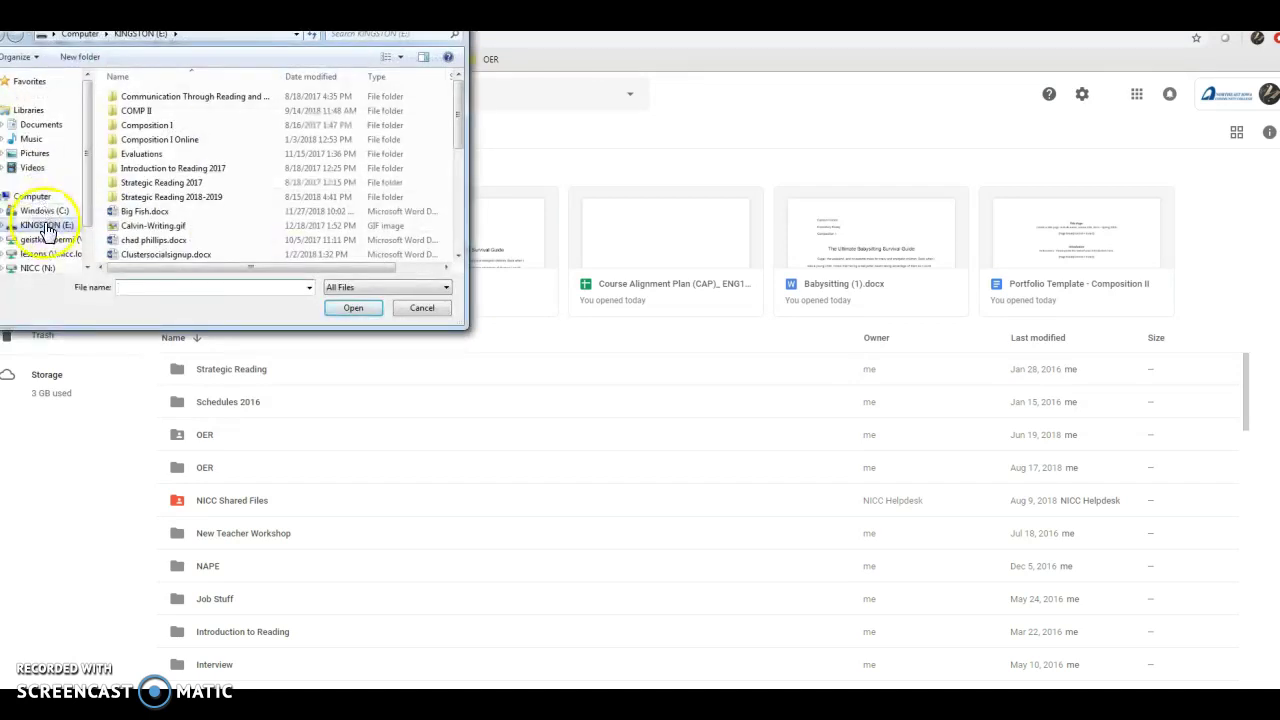
pyautogui.click(144, 213)
pyautogui.click(342, 309)
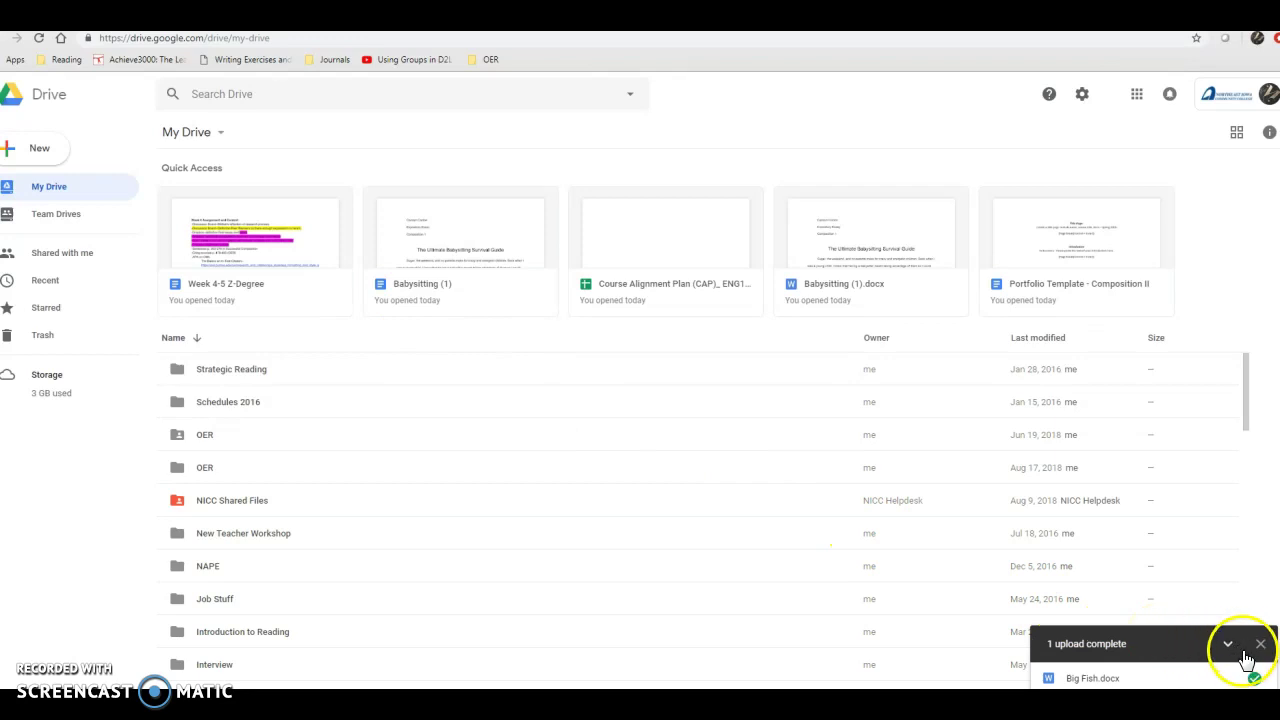
# Open the uploaded Big Fish.docx with Google Docs
pyautogui.click(1083, 680)
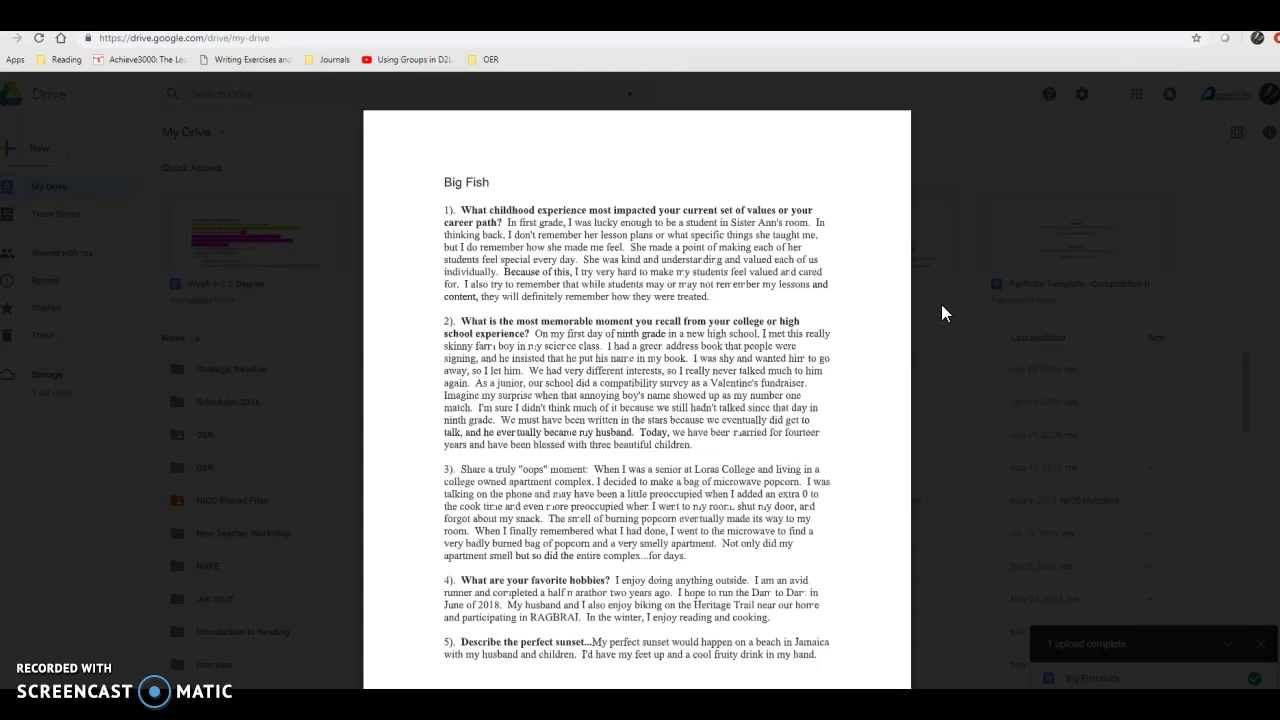
pyautogui.moveTo(737, 114)
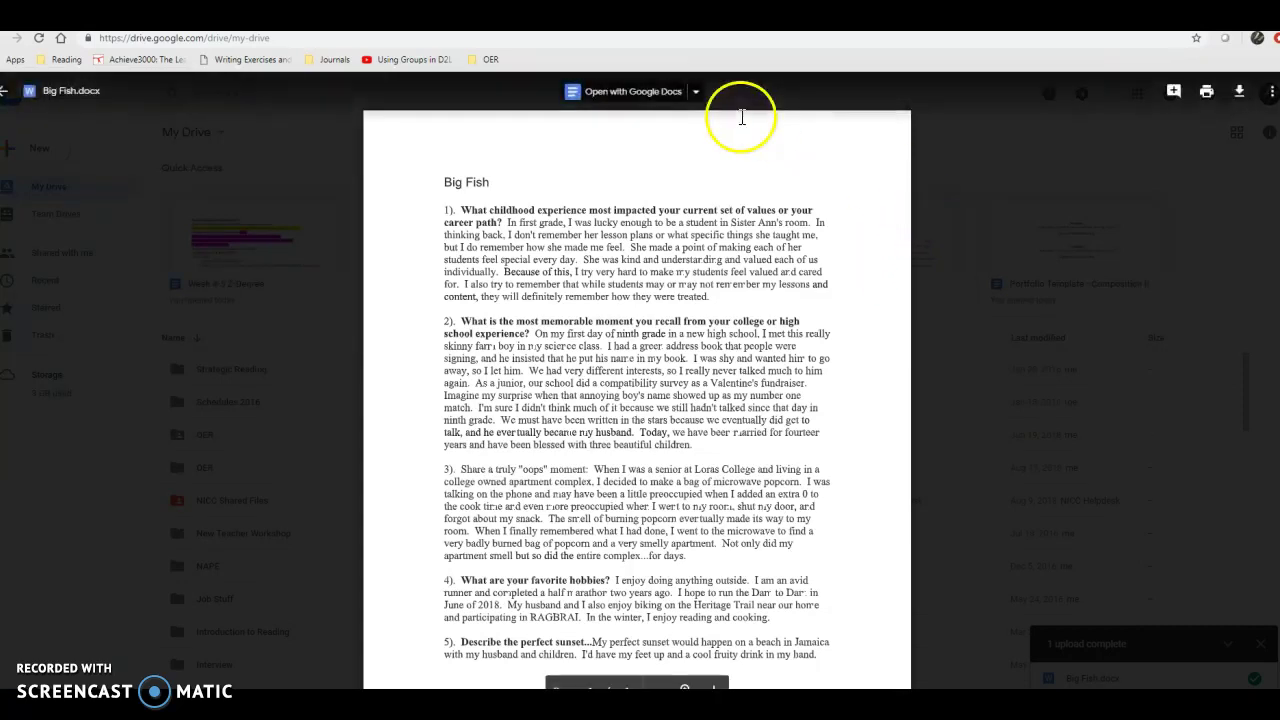
pyautogui.click(609, 96)
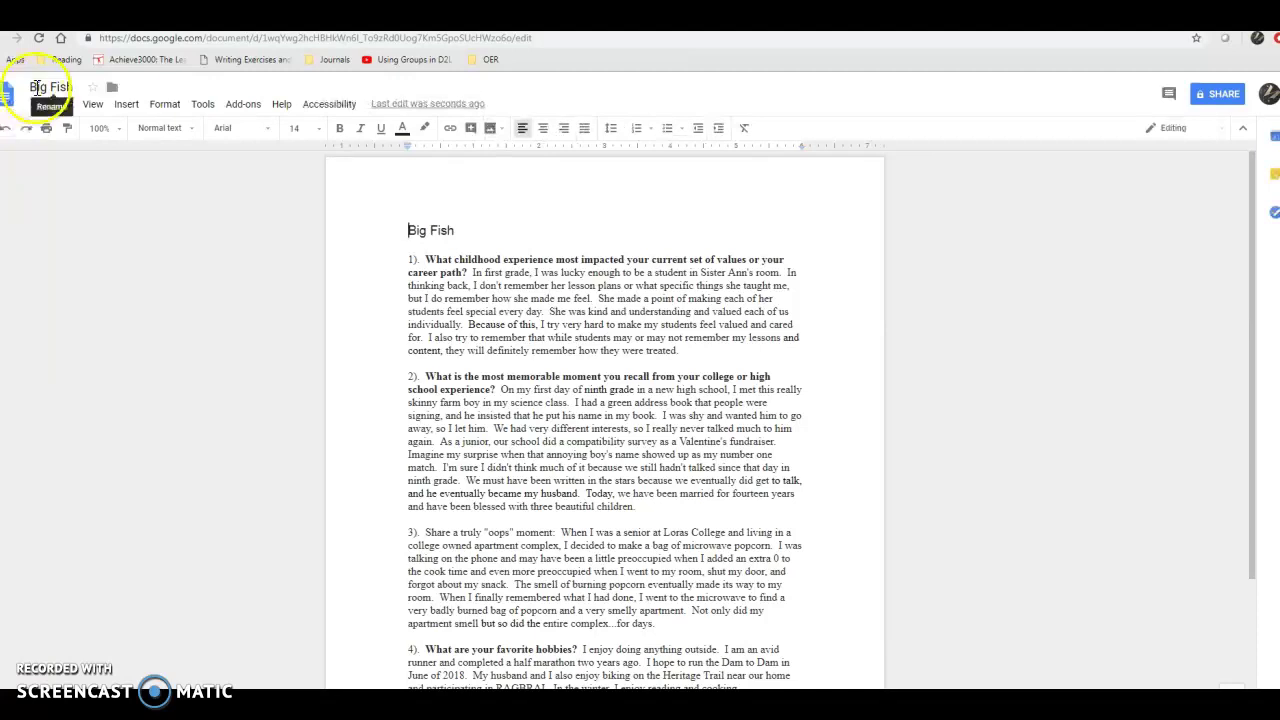
pyautogui.click(10, 100)
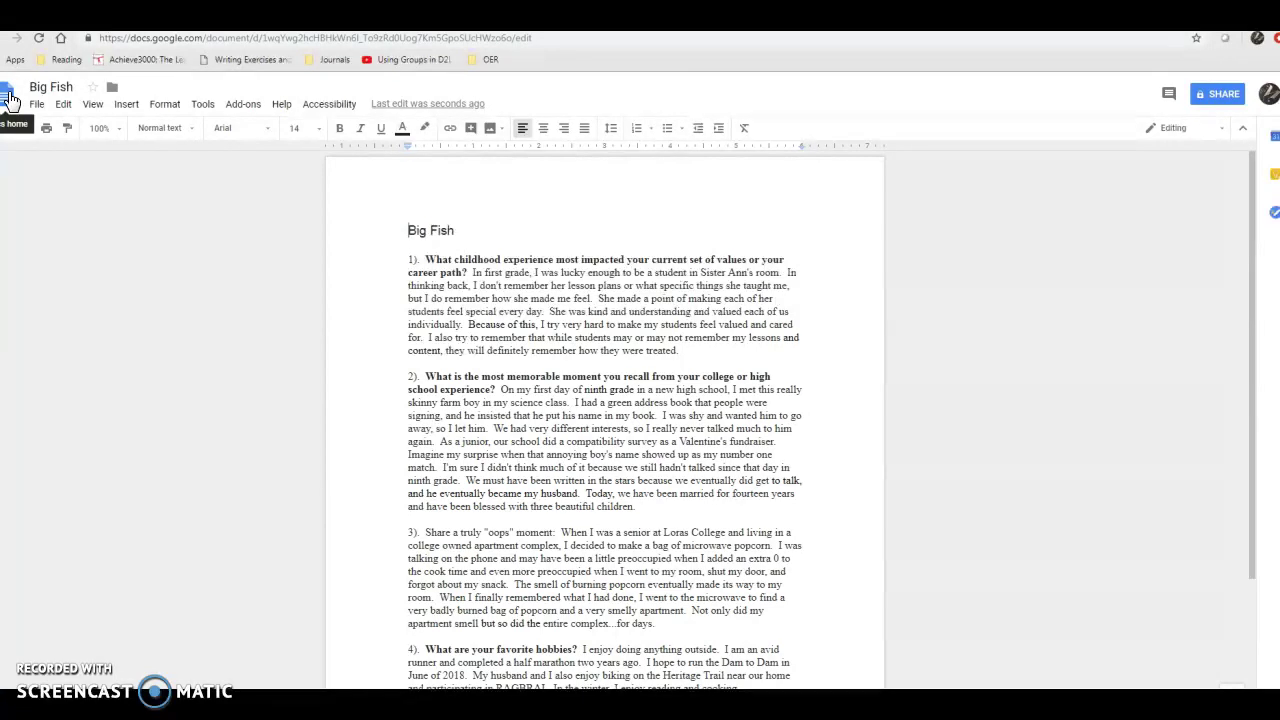
pyautogui.click(82, 174)
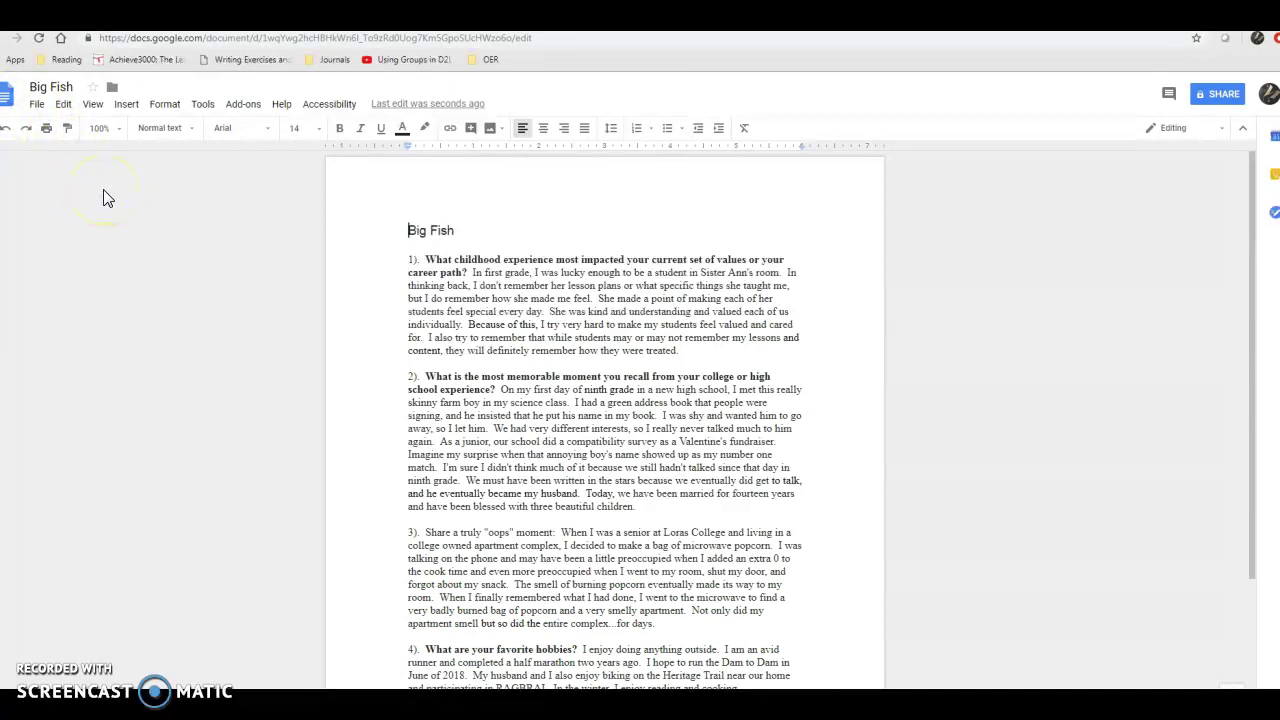
# Turn on link sharing for the Big Fish document, set it to can comment for anyone at the college, and copy the link
pyautogui.click(1222, 95)
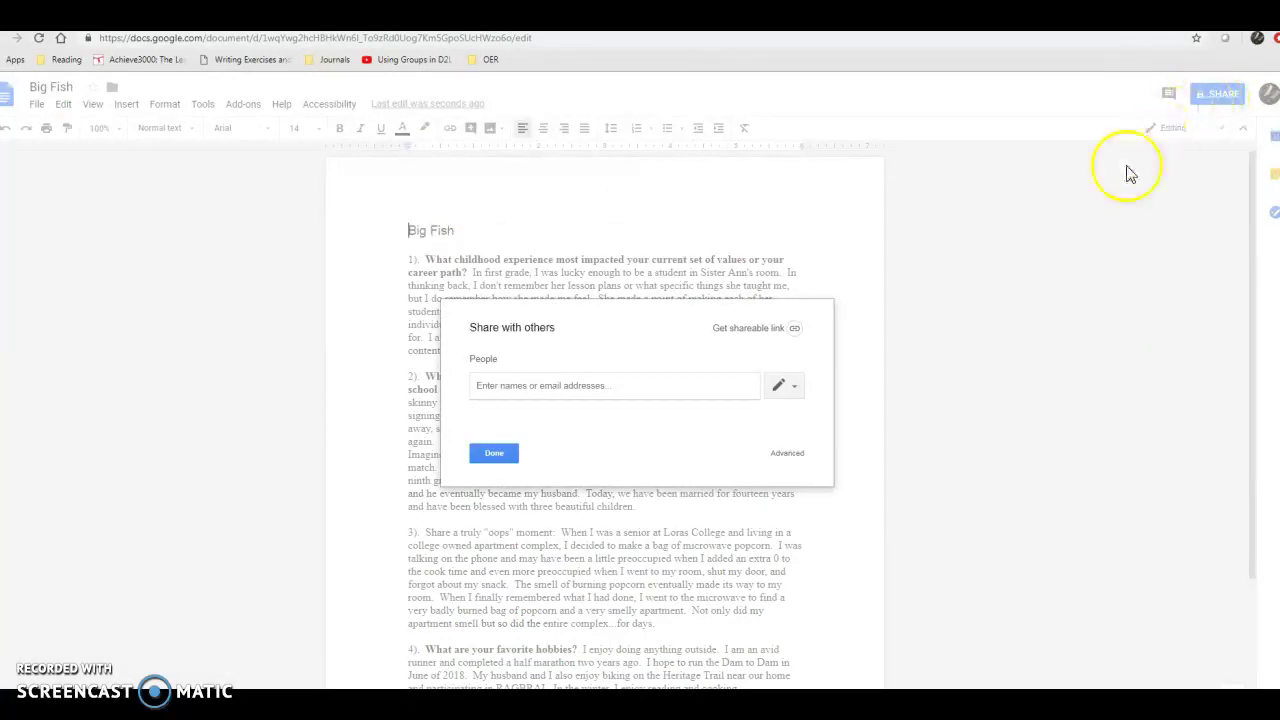
pyautogui.click(750, 333)
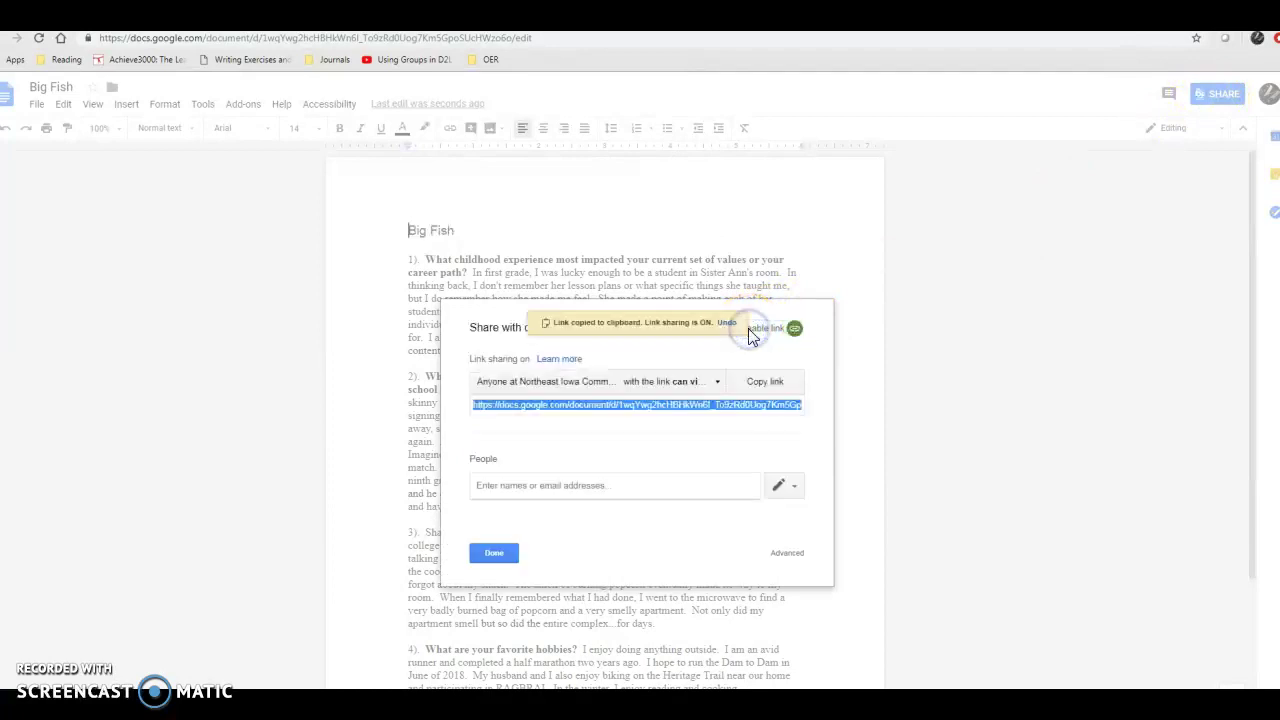
pyautogui.click(718, 387)
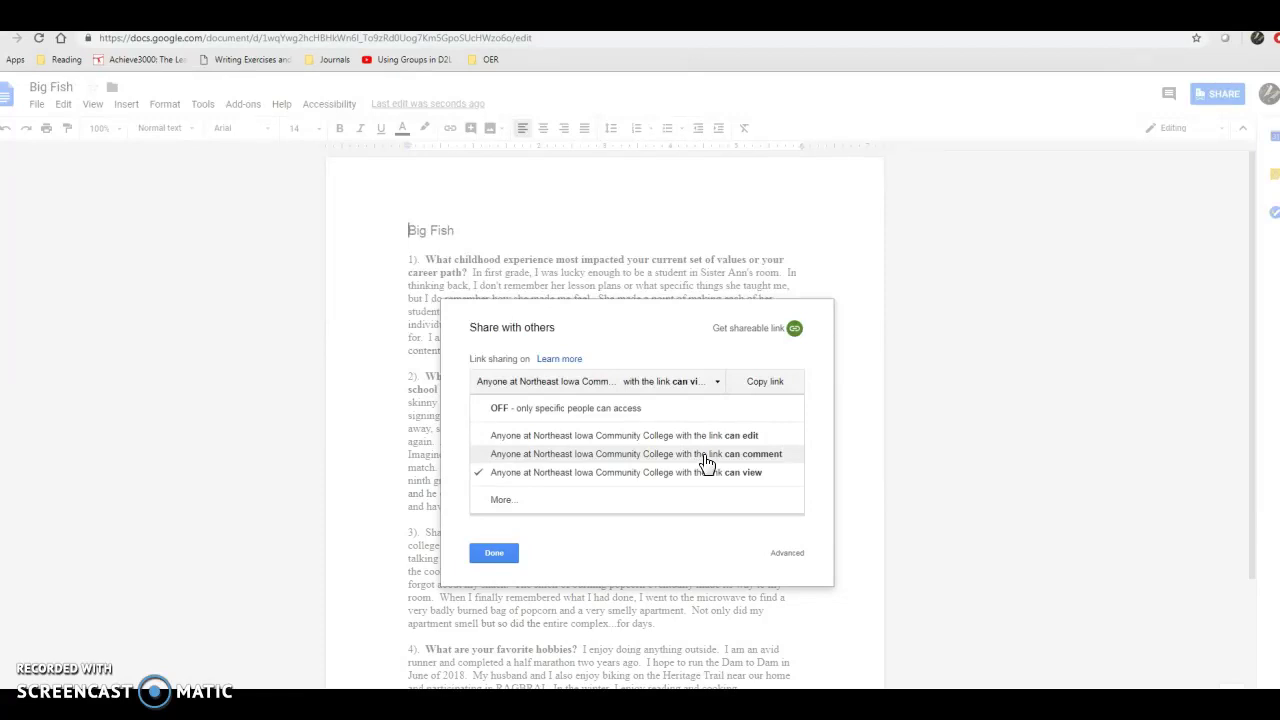
pyautogui.click(706, 455)
pyautogui.click(762, 382)
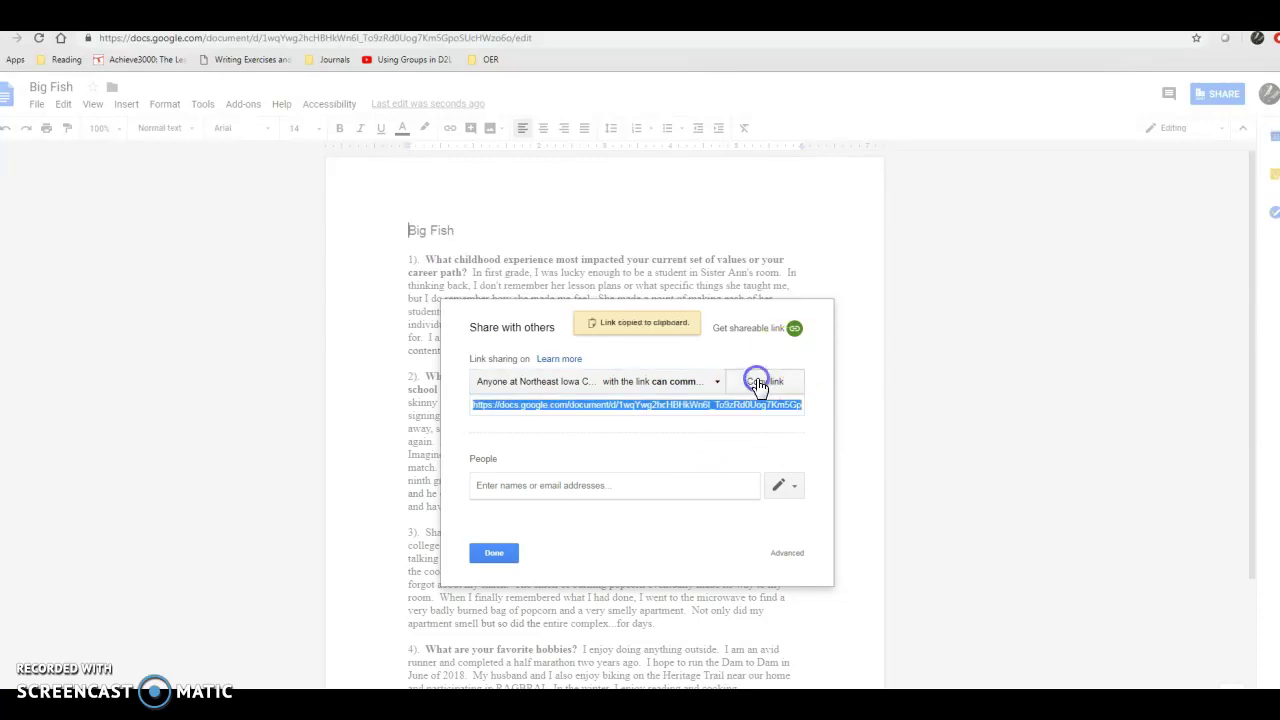
pyautogui.click(675, 340)
# Share the document with a suggested contact, giving that person Can edit permission, and send the invitation
pyautogui.click(492, 485)
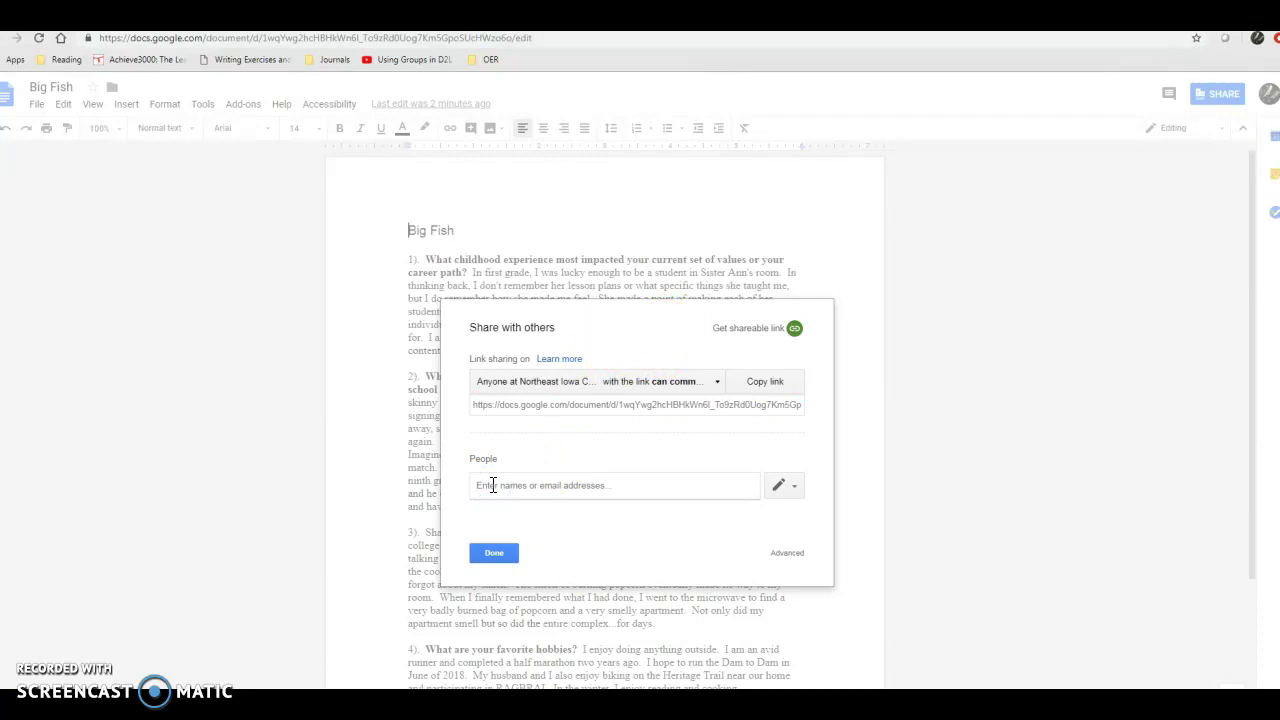
pyautogui.write('Michelle')
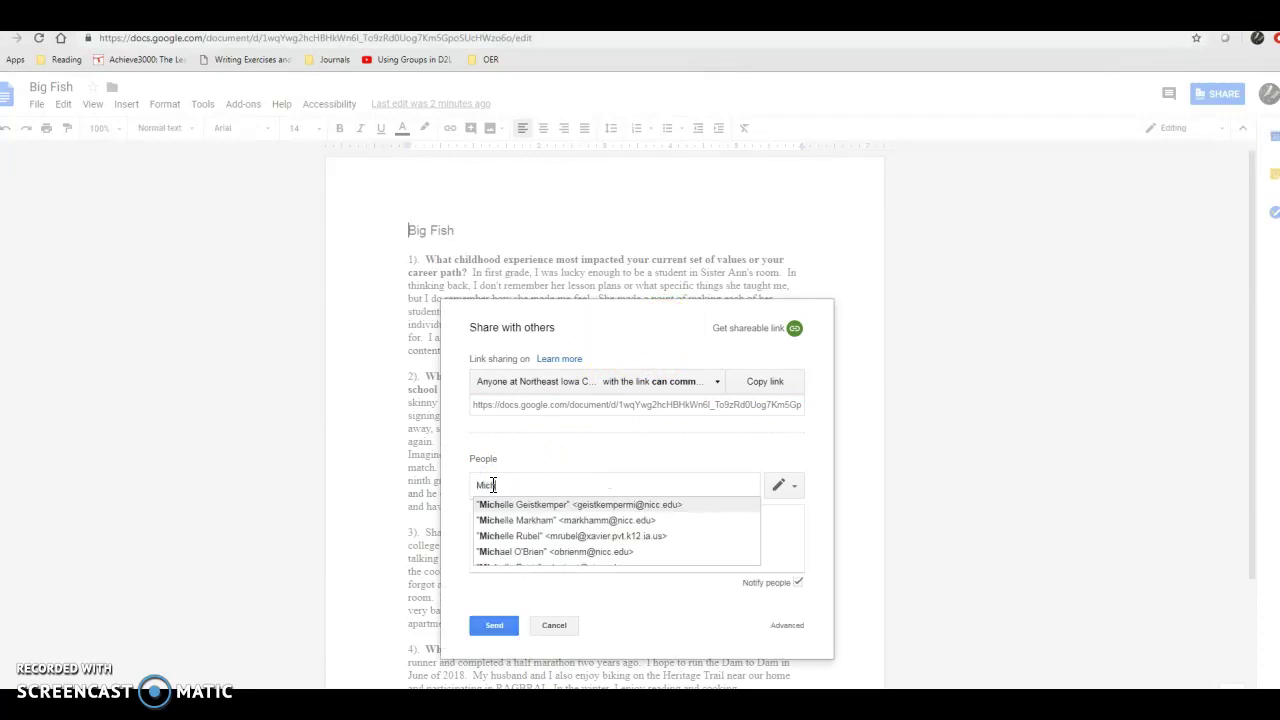
pyautogui.click(493, 492)
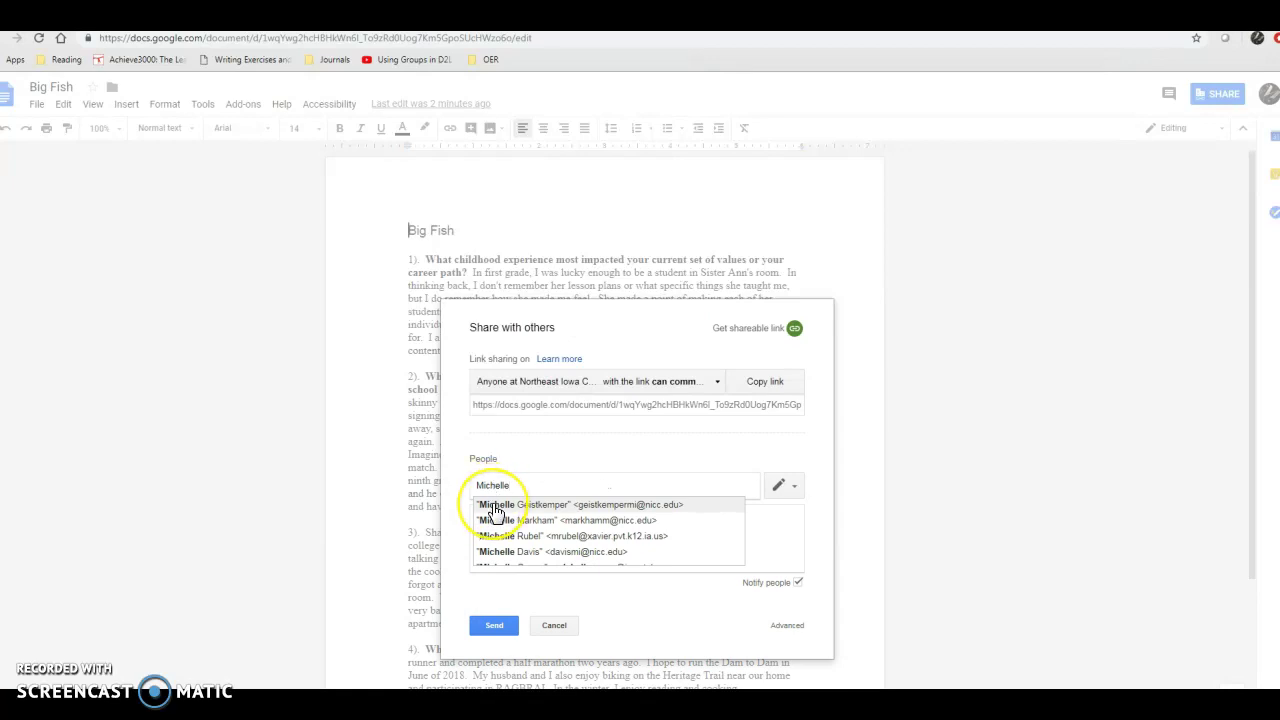
pyautogui.click(493, 505)
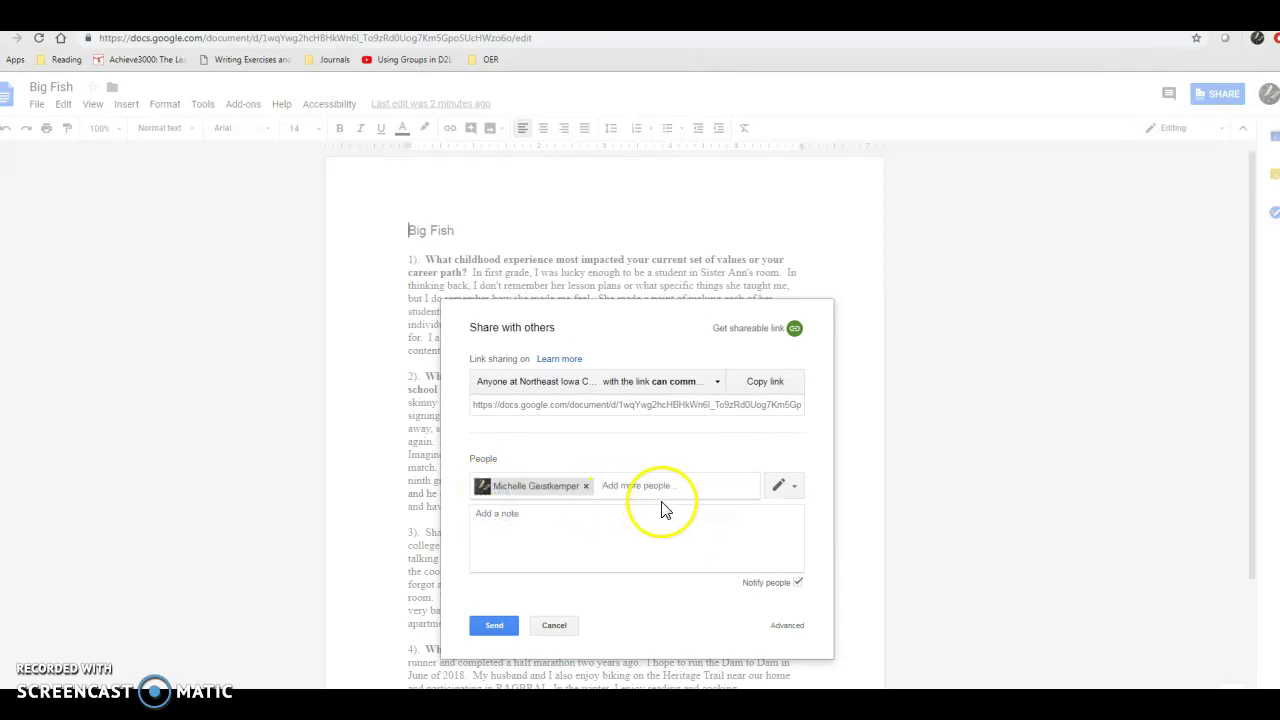
pyautogui.click(794, 489)
pyautogui.click(792, 490)
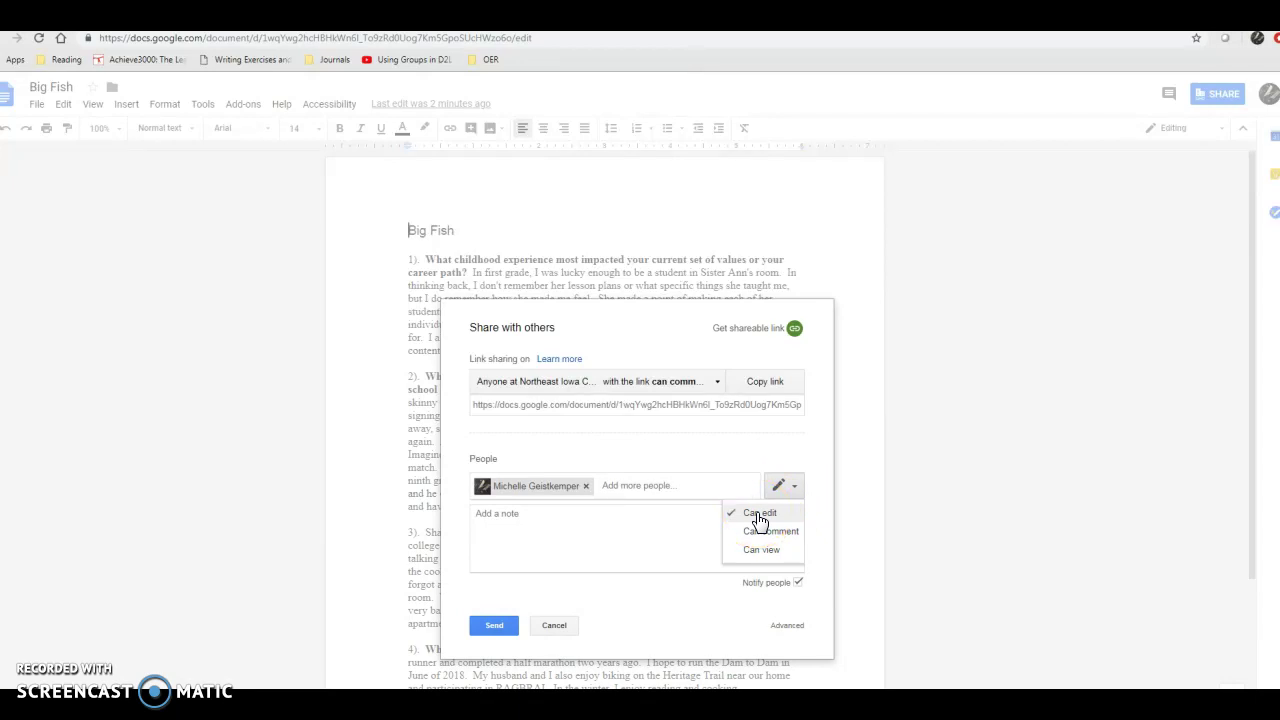
pyautogui.click(759, 516)
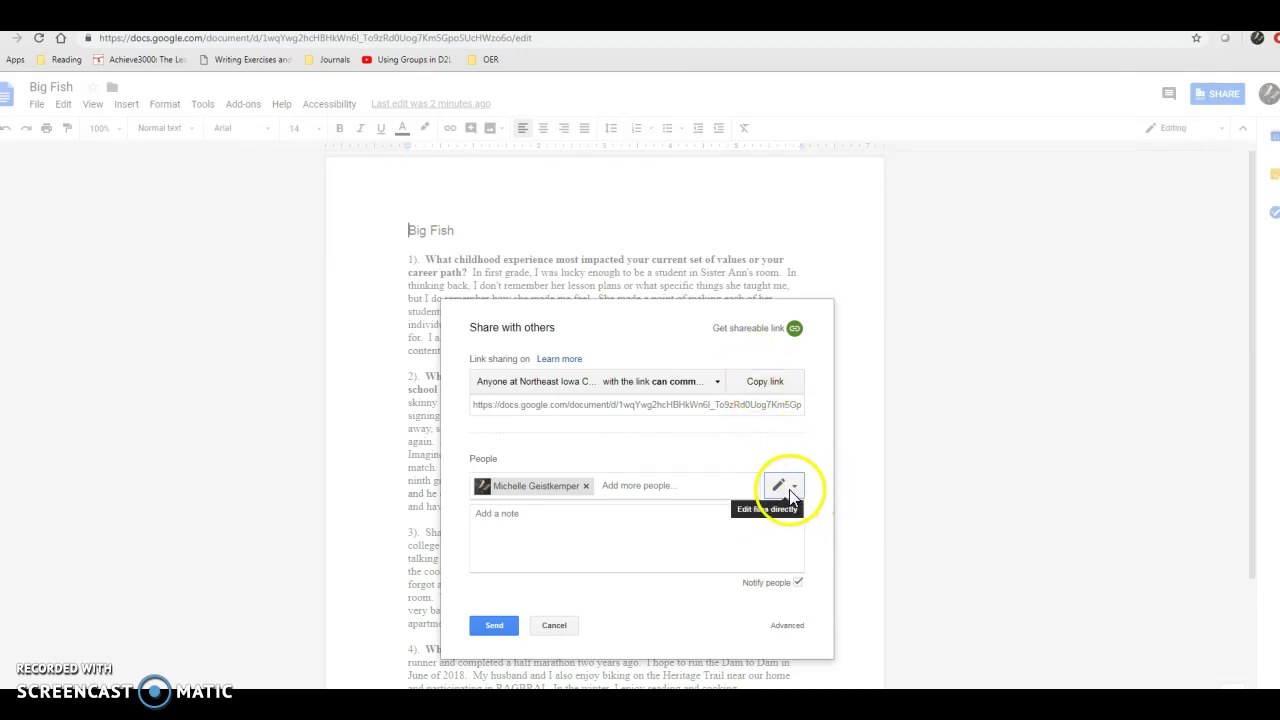
pyautogui.click(495, 626)
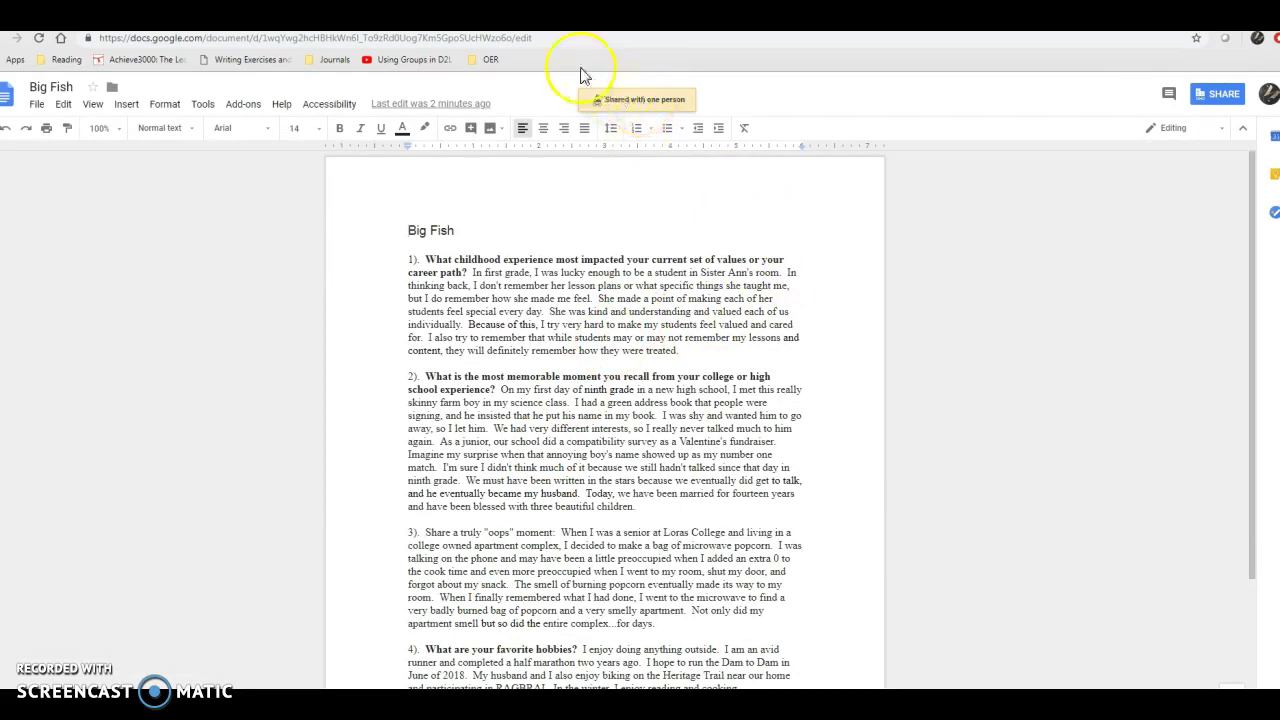
# Switch to the Brightspace Week 4 Definition Essay Peer Revision discussion and start a new thread posted to Group 1
pyautogui.hotkey('ctrl', 'Tab')
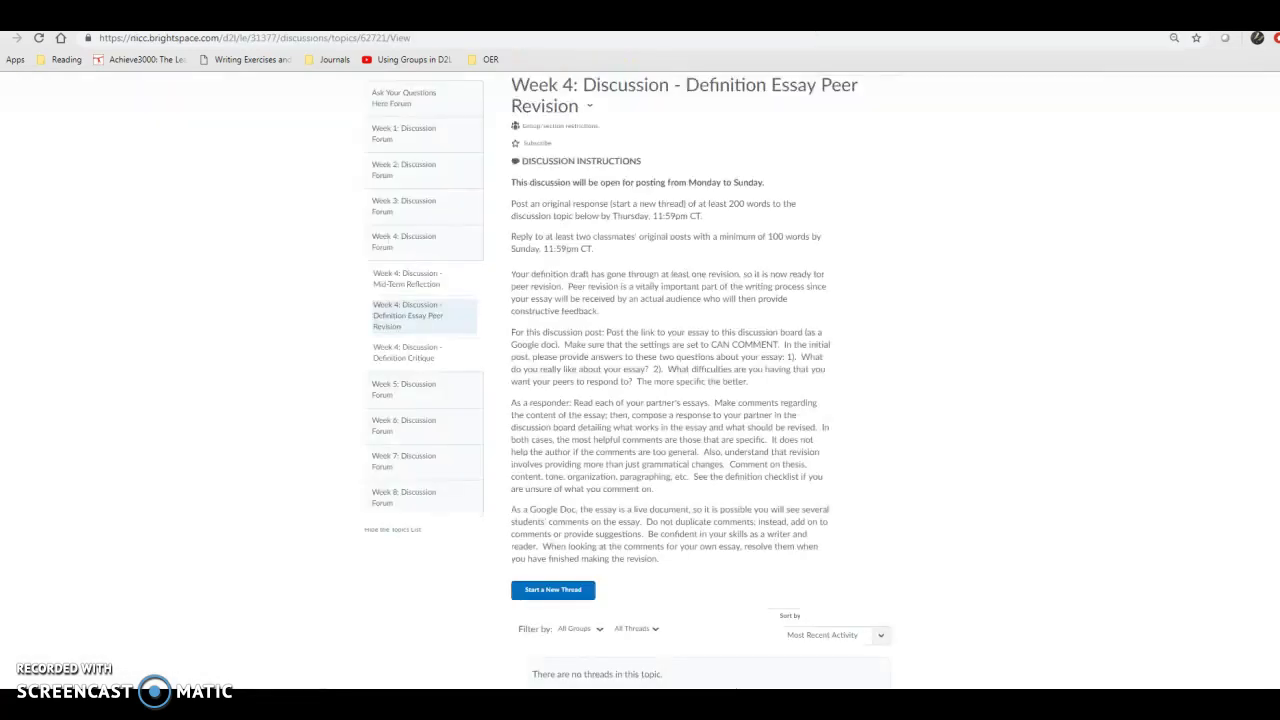
pyautogui.click(567, 590)
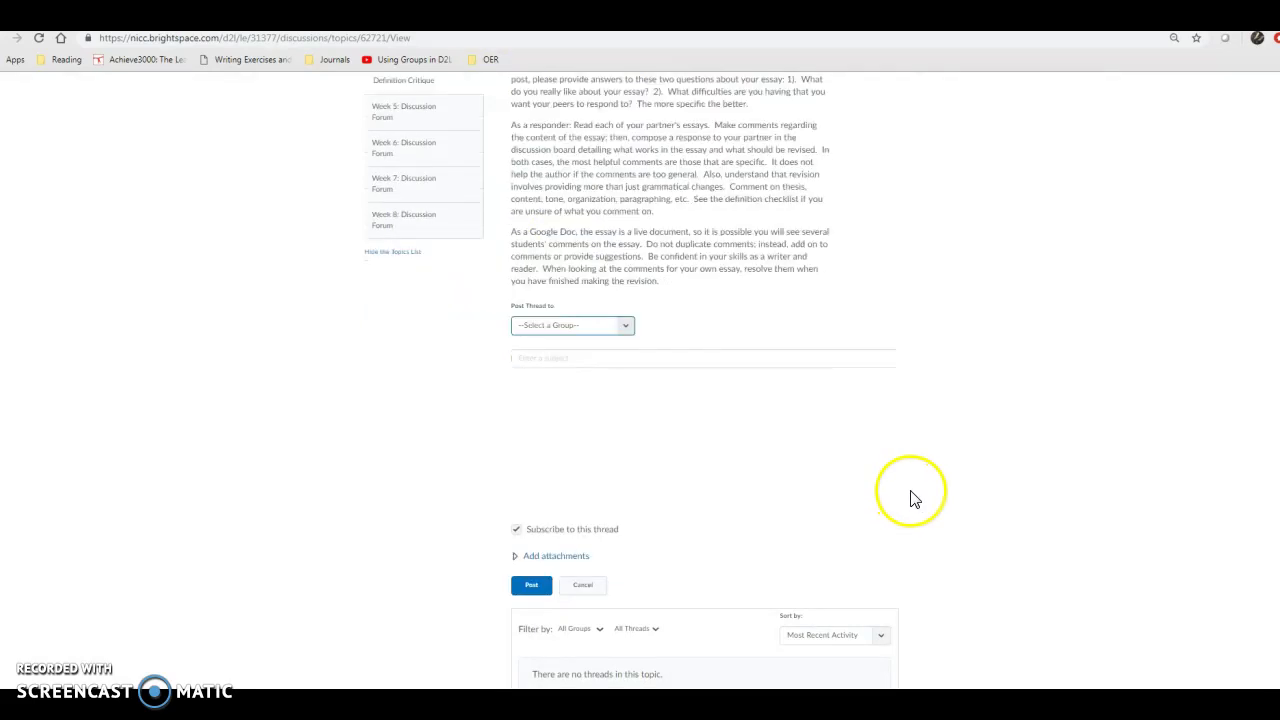
pyautogui.click(570, 335)
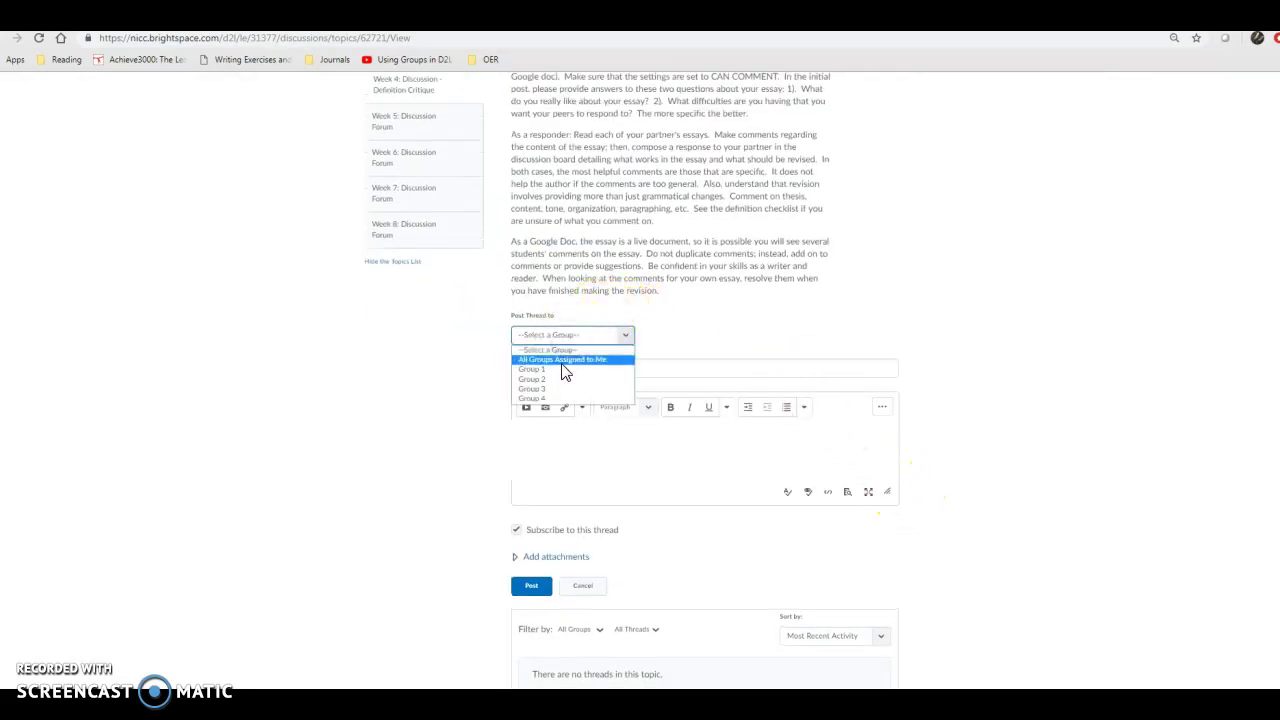
pyautogui.click(563, 371)
pyautogui.click(543, 432)
# Enter "Big Fish Peer Review" as the thread's subject
pyautogui.click(540, 369)
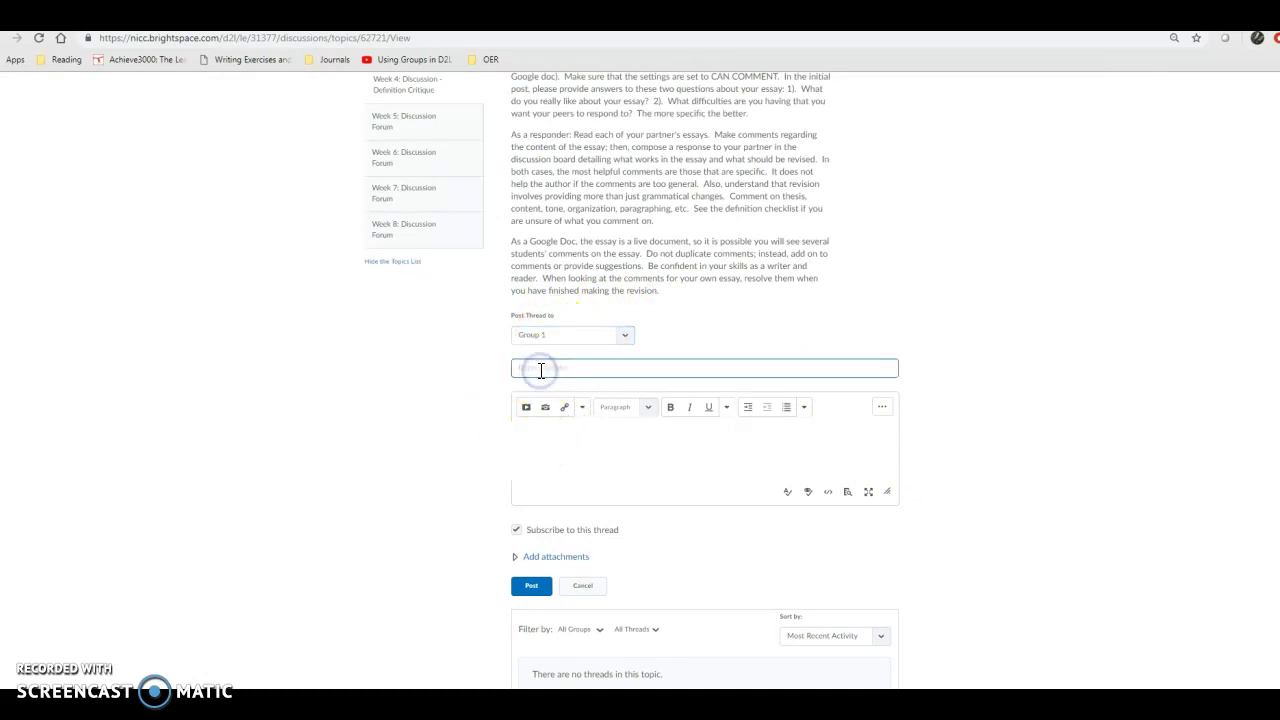
pyautogui.write('Big Fit')
pyautogui.write(' RE')
pyautogui.write(' Peer Review')
# Write the headings "Strengths:" and "Weaknesses:" on separate lines in the thread's message body
pyautogui.click(532, 443)
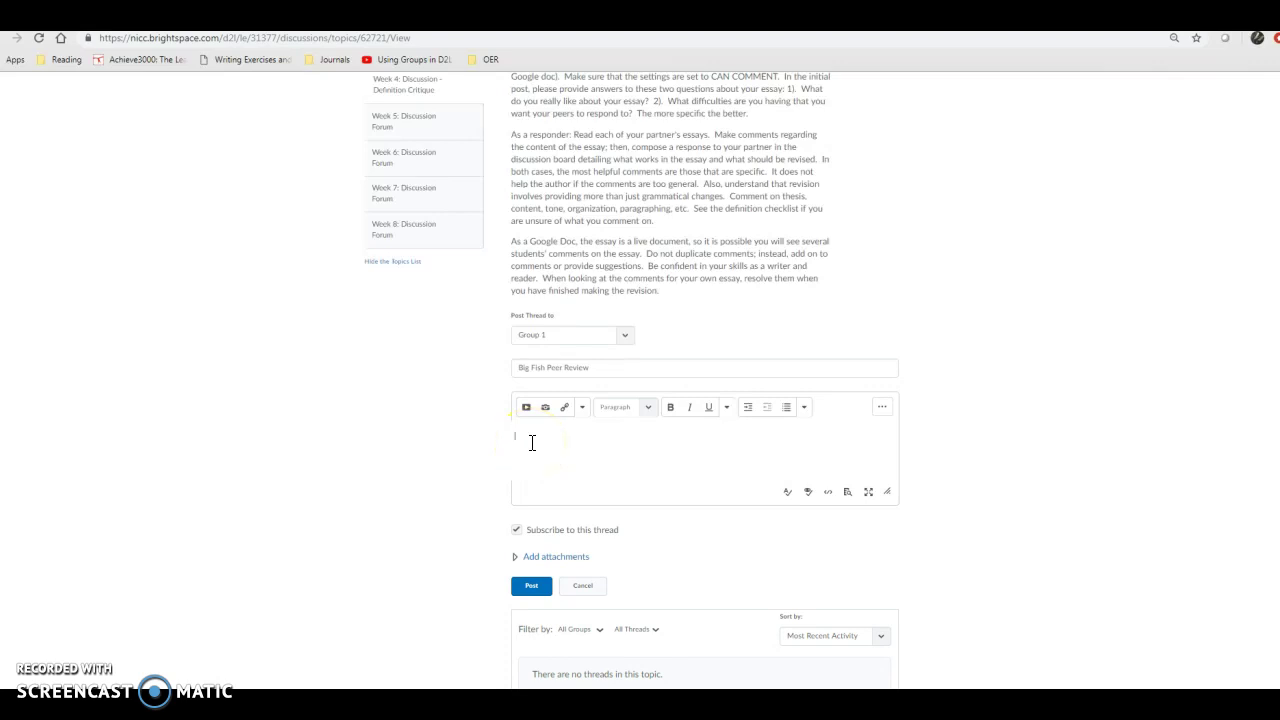
pyautogui.write('Stre')
pyautogui.write('ngth')
pyautogui.write('s: ')
pyautogui.write('Weaknesse')
pyautogui.write('s:')
pyautogui.press('Return')
# Paste the copied Google Docs link below the Weaknesses line and post the thread
pyautogui.rightClick(519, 478)
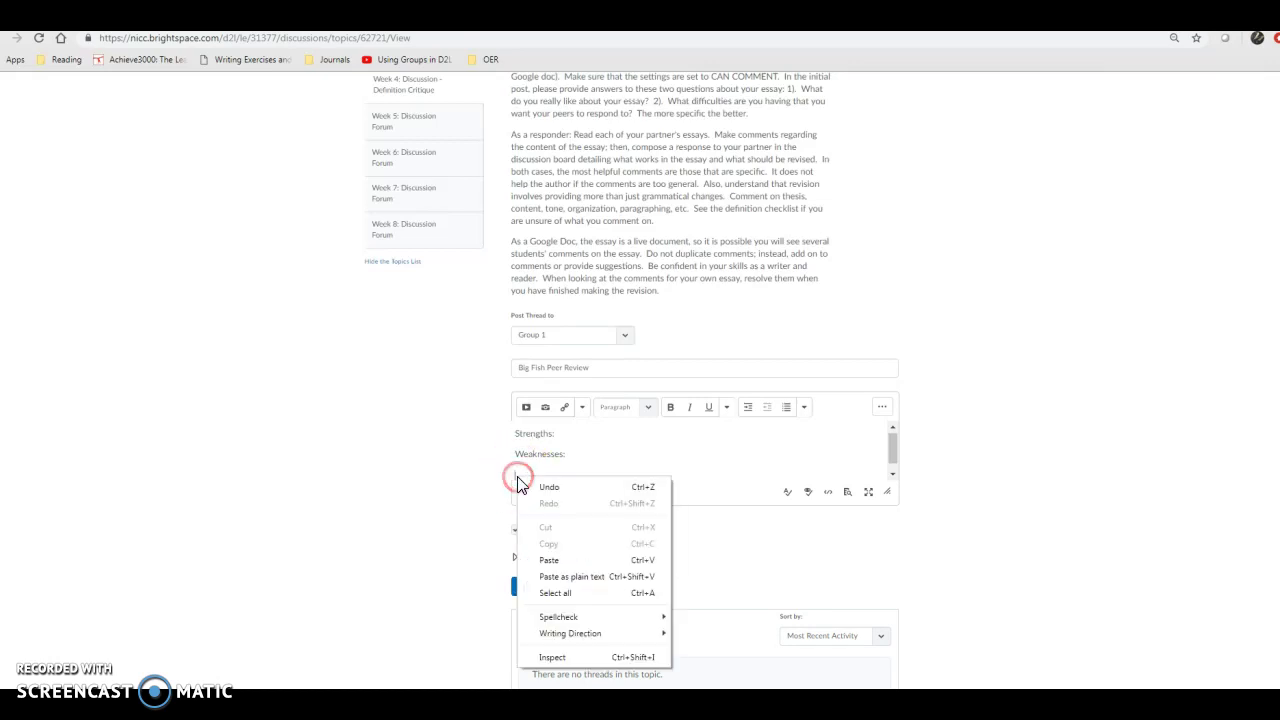
pyautogui.click(547, 564)
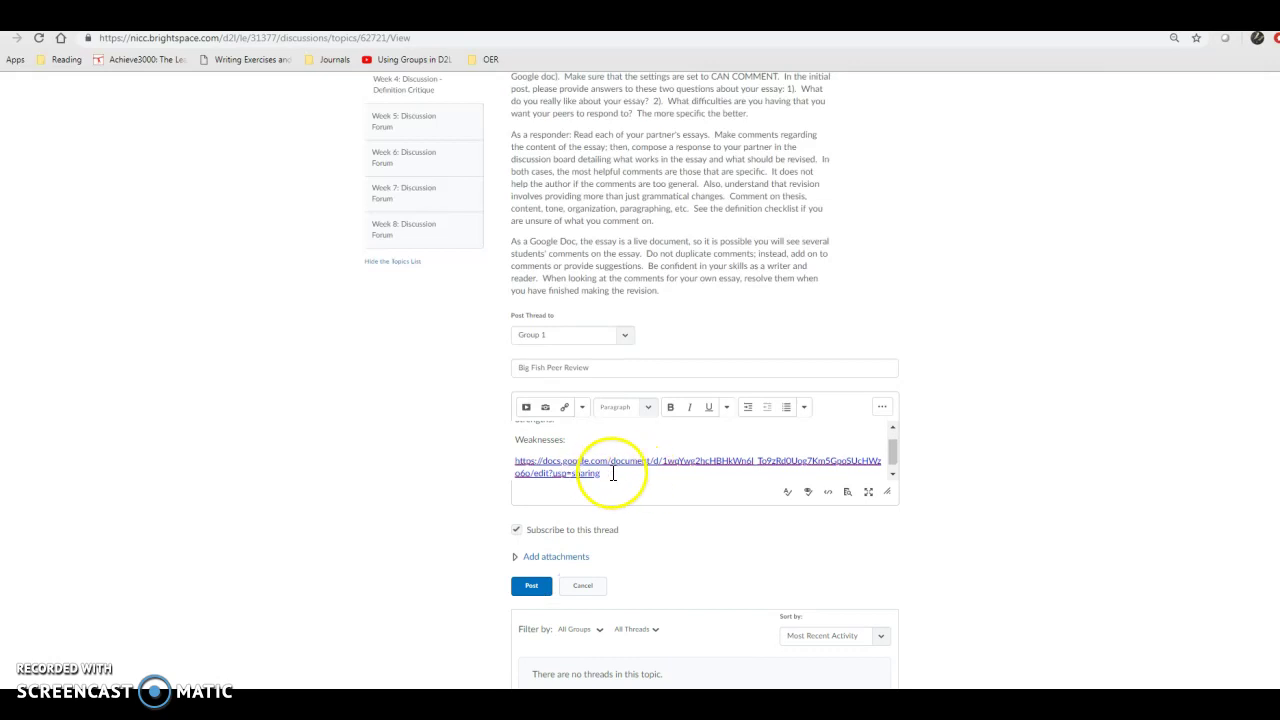
pyautogui.click(533, 589)
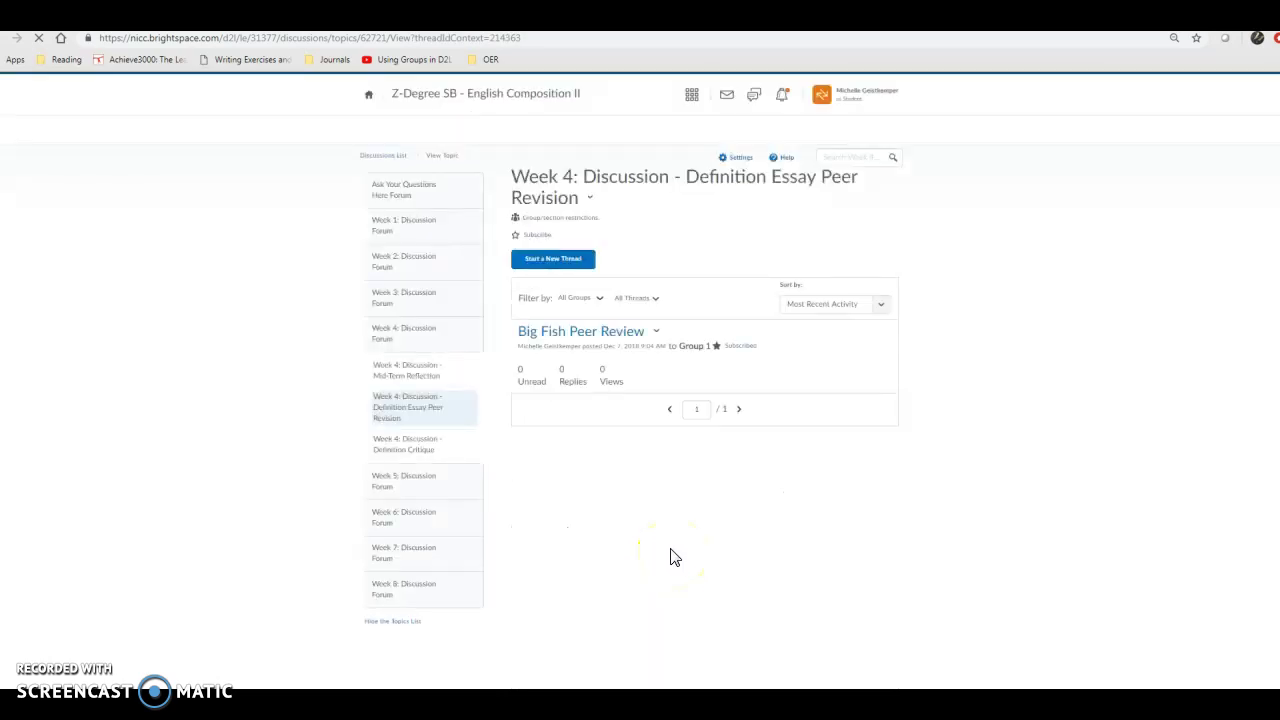
# Expand the posted Big Fish Peer Review thread and open its Google Docs link
pyautogui.scroll(-2, 738, 460)
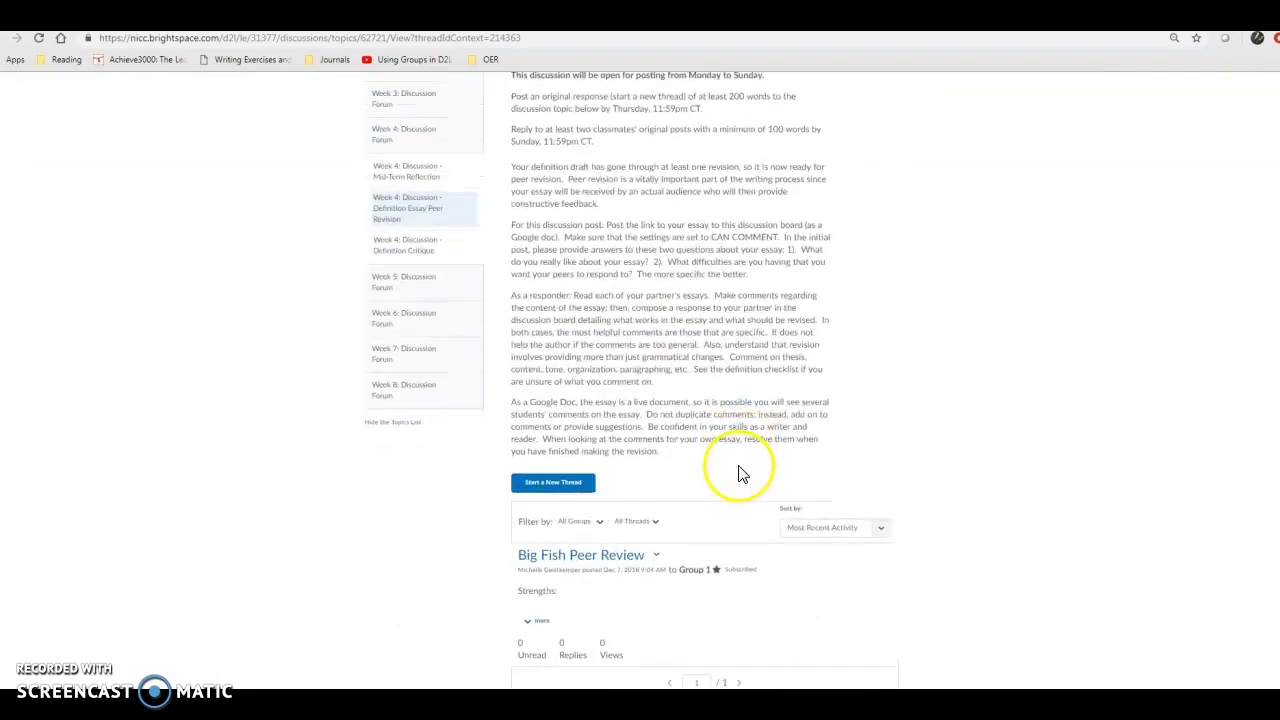
pyautogui.click(540, 620)
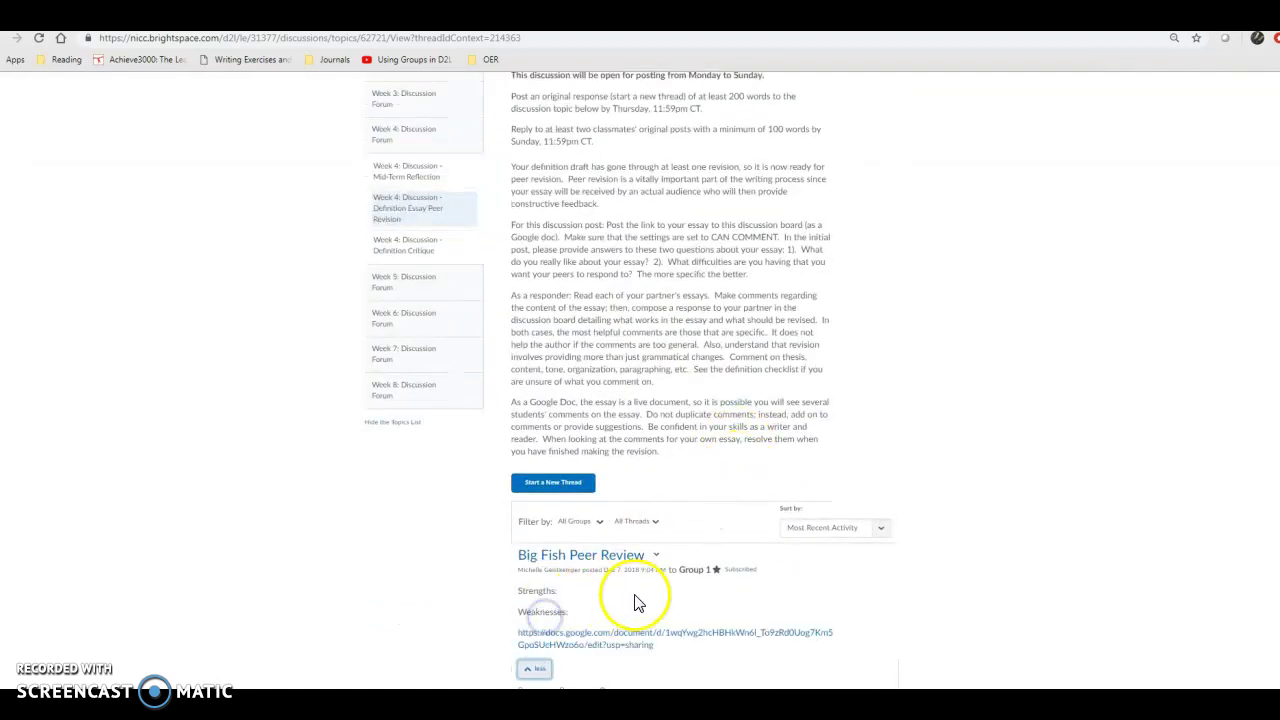
pyautogui.scroll(-1, 660, 594)
pyautogui.click(601, 594)
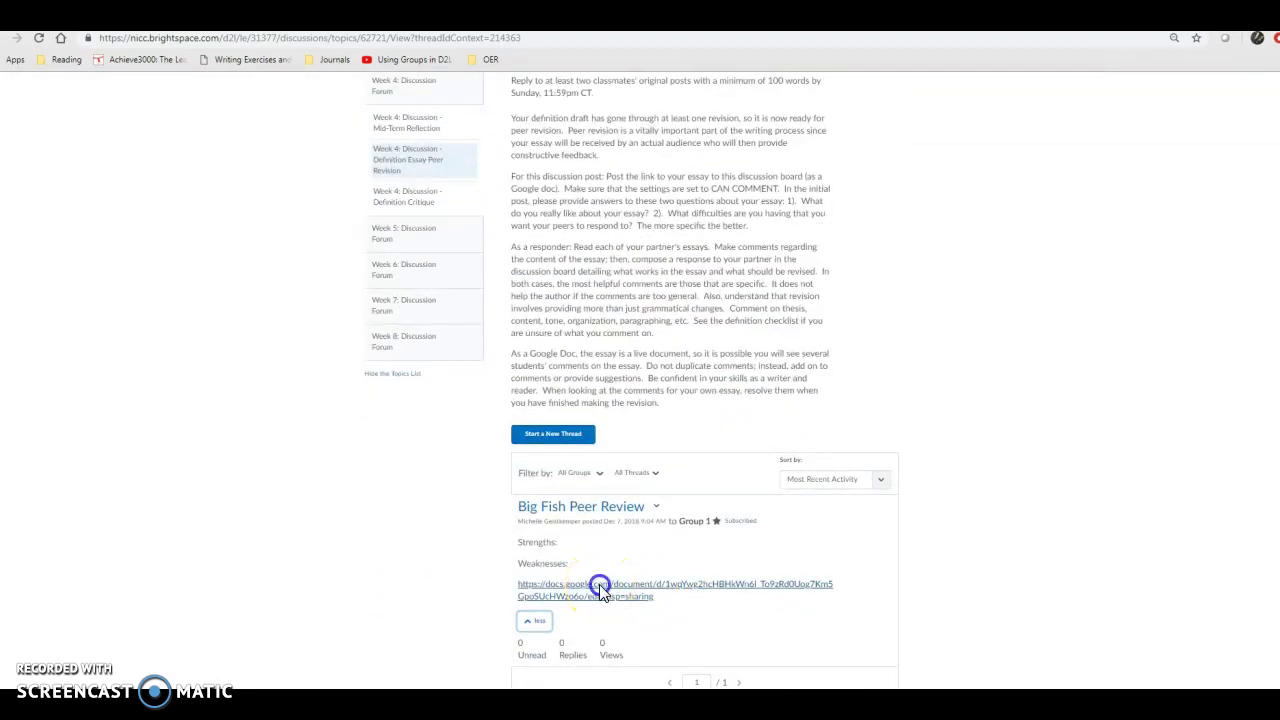
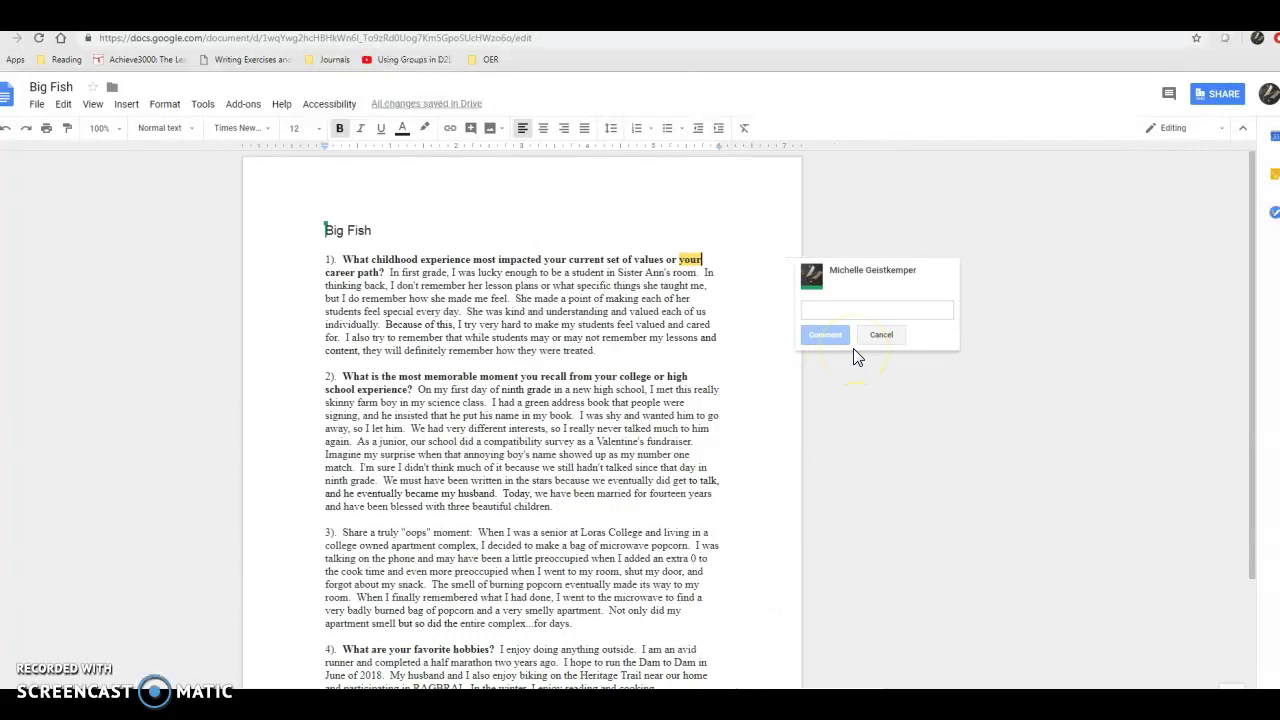
# Post the comment "Revise this?" on the word "your" in question 1
pyautogui.write('Revise this')
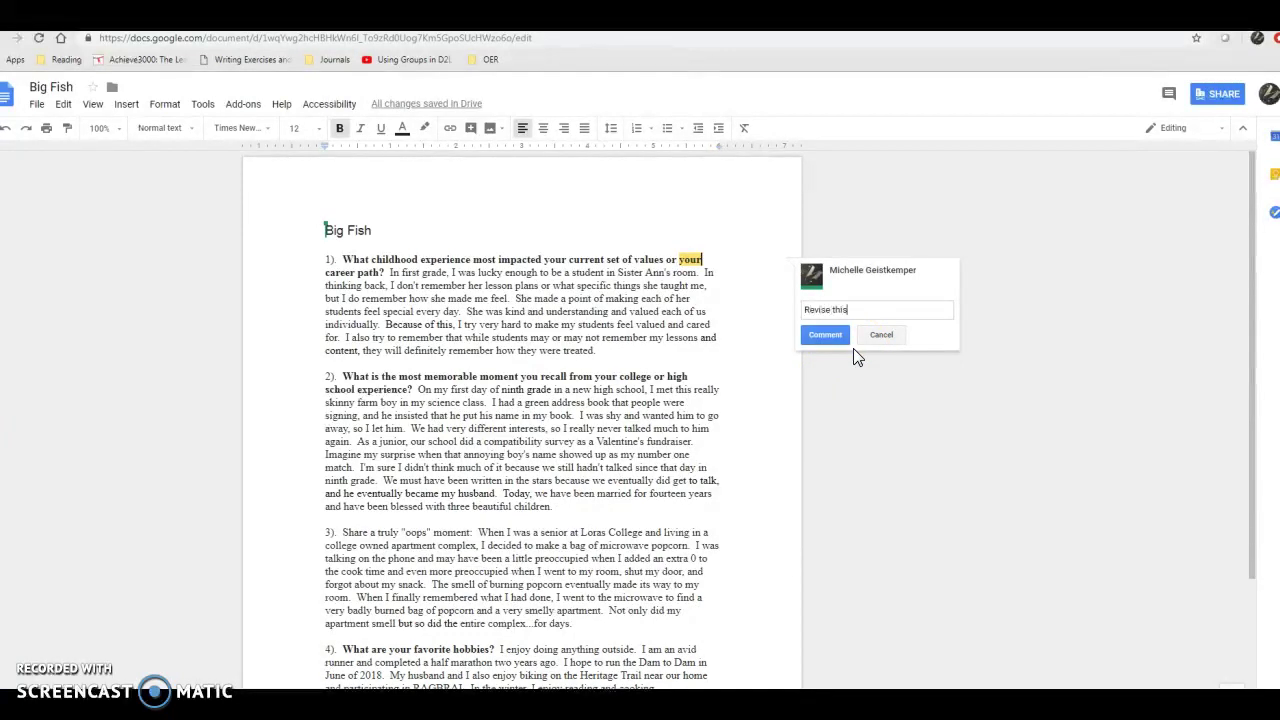
pyautogui.write('?')
pyautogui.click(818, 334)
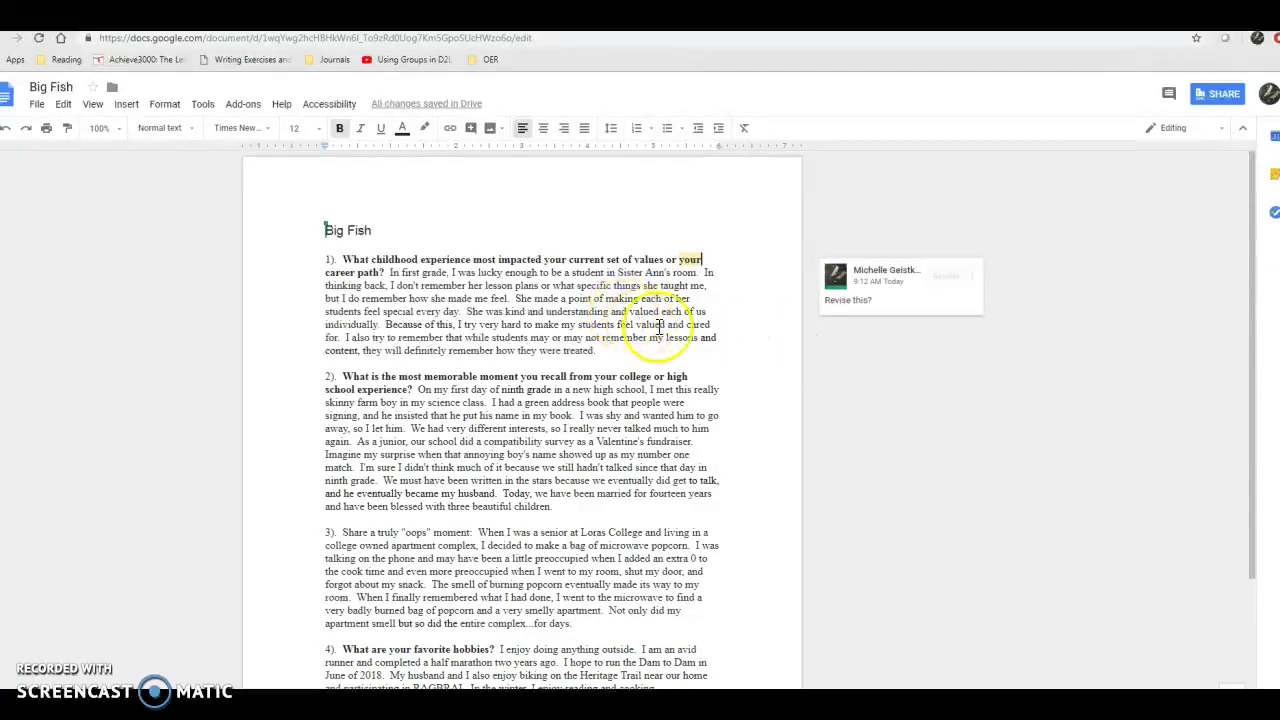
# Add the comment "I really like your word choice." on the word "us" in the answer to question 1
pyautogui.click(737, 315)
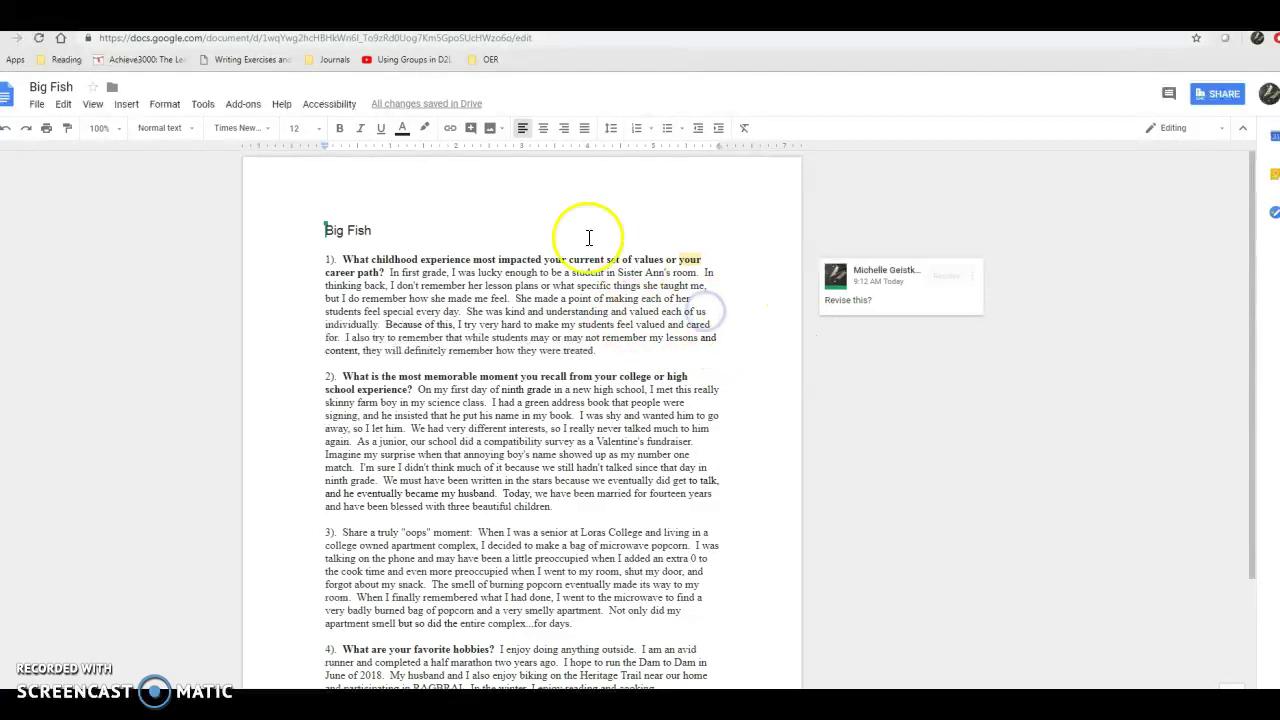
pyautogui.click(471, 134)
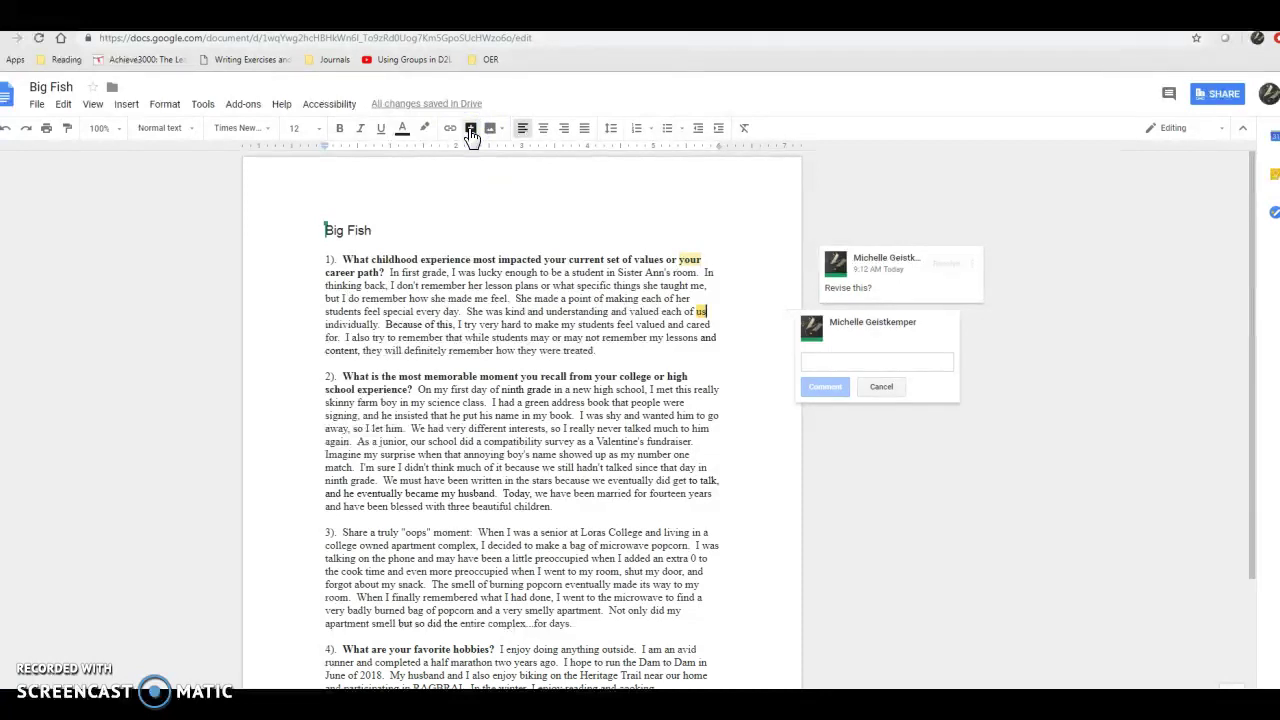
pyautogui.write('I')
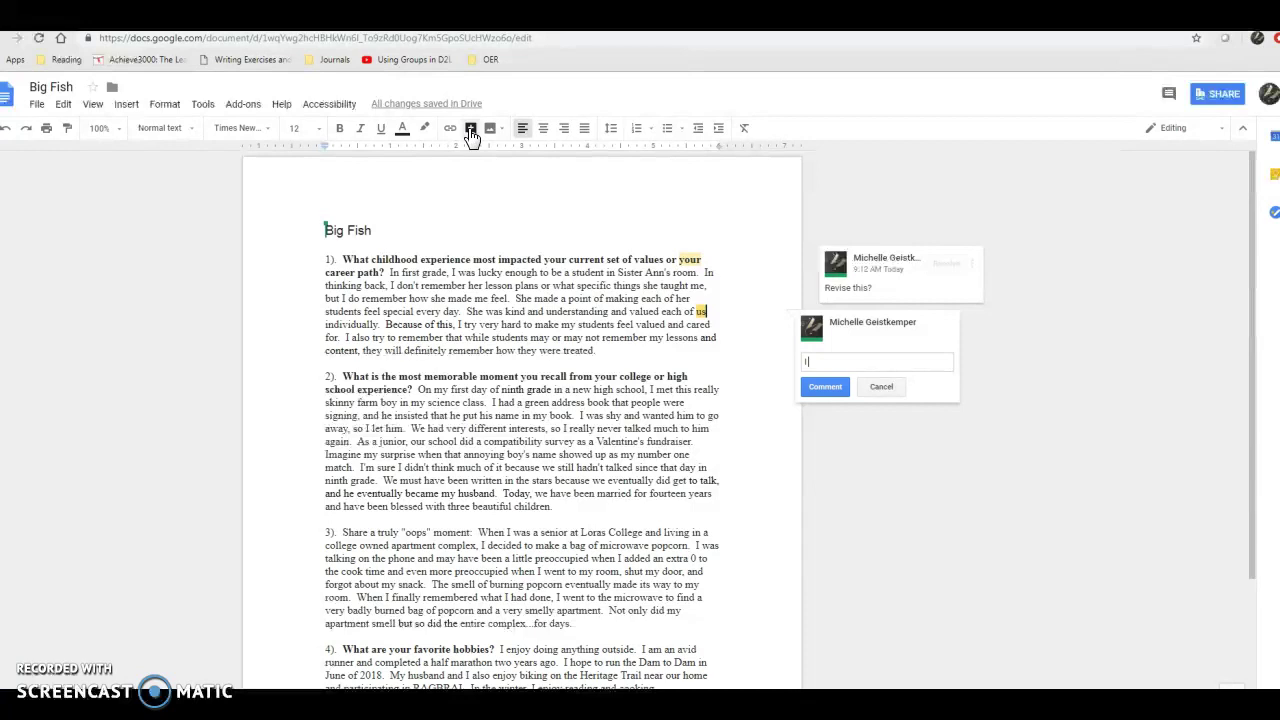
pyautogui.write(' really like your word choice.')
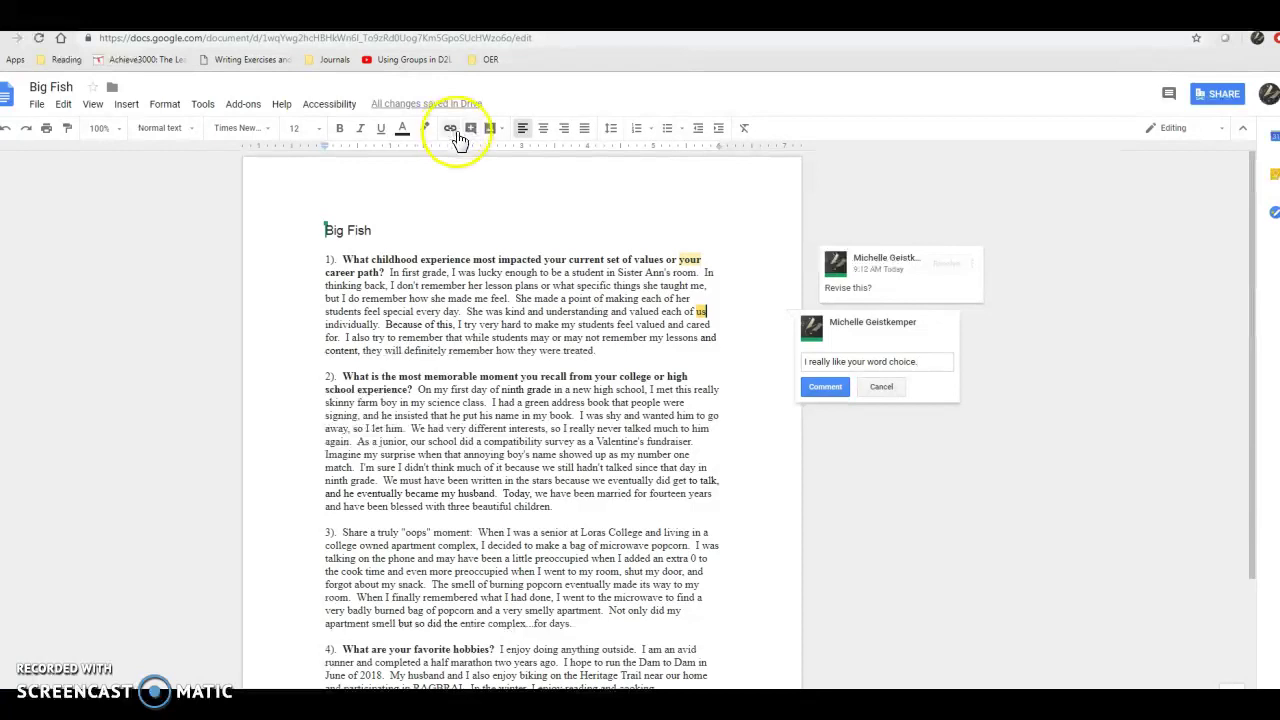
pyautogui.click(815, 388)
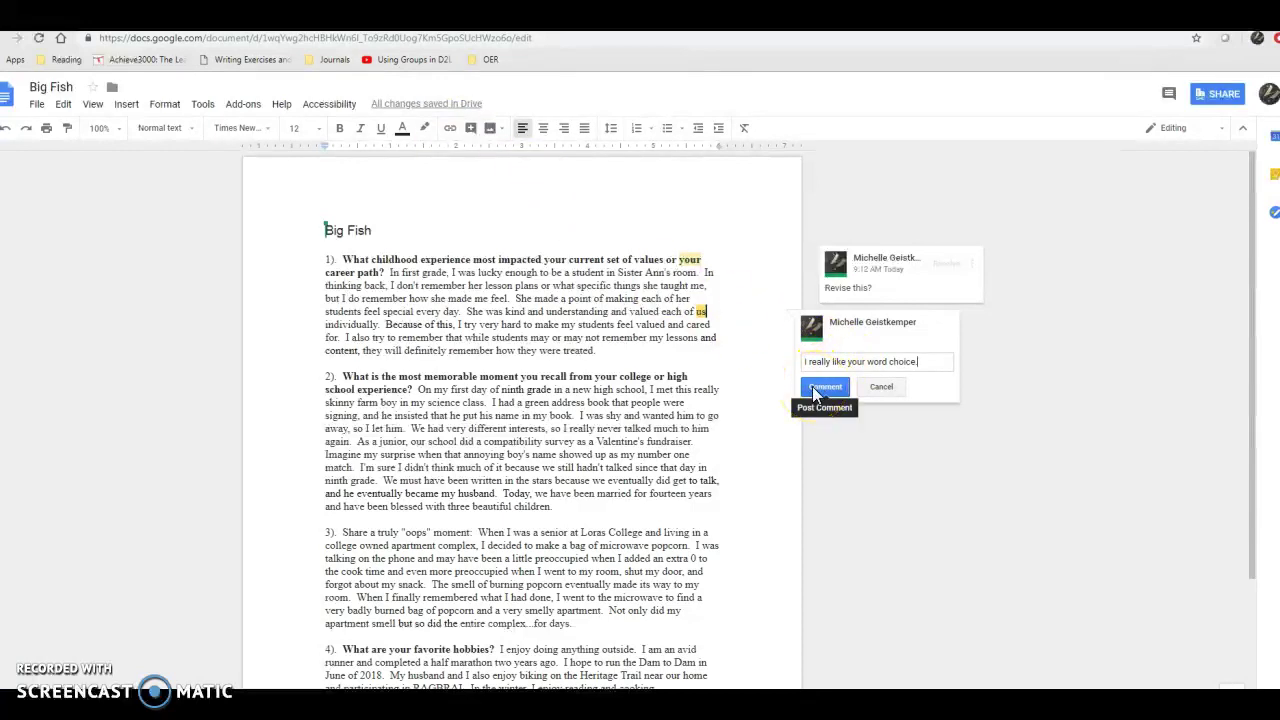
pyautogui.click(815, 388)
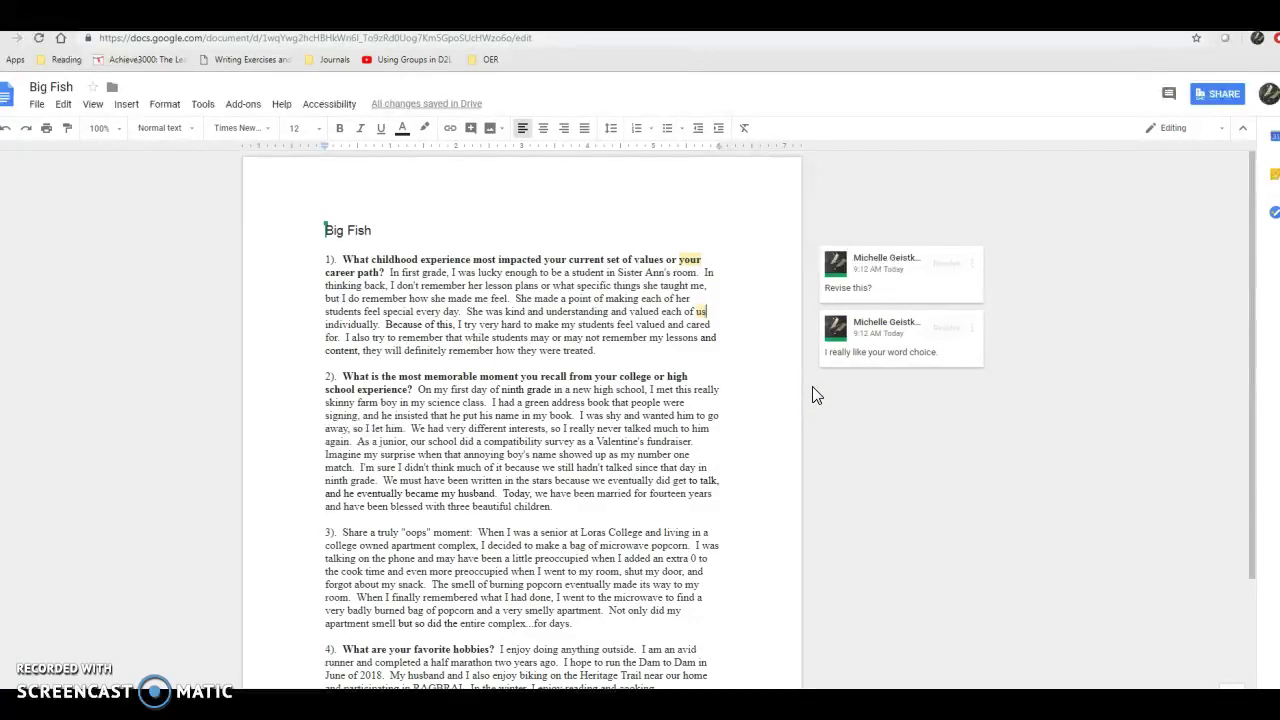
# Reply to the word choice comment with "I think you need more of this type of word choice."
pyautogui.click(826, 395)
pyautogui.click(866, 371)
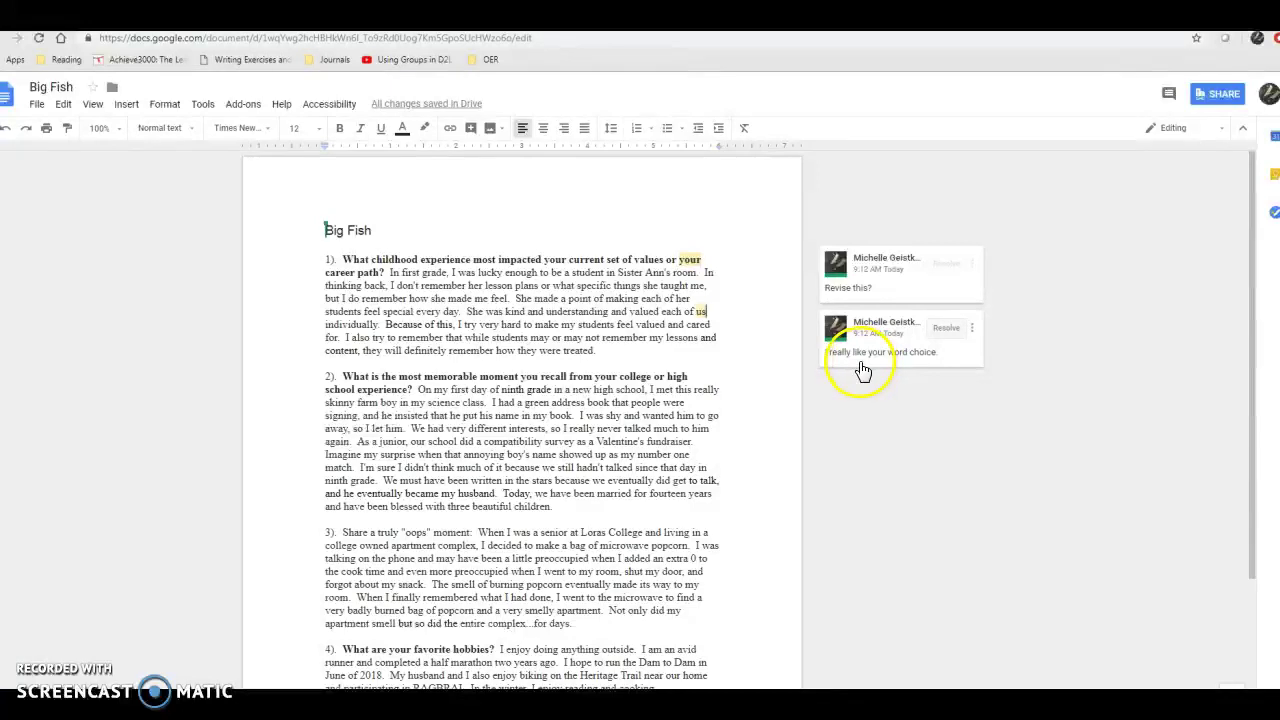
pyautogui.click(829, 389)
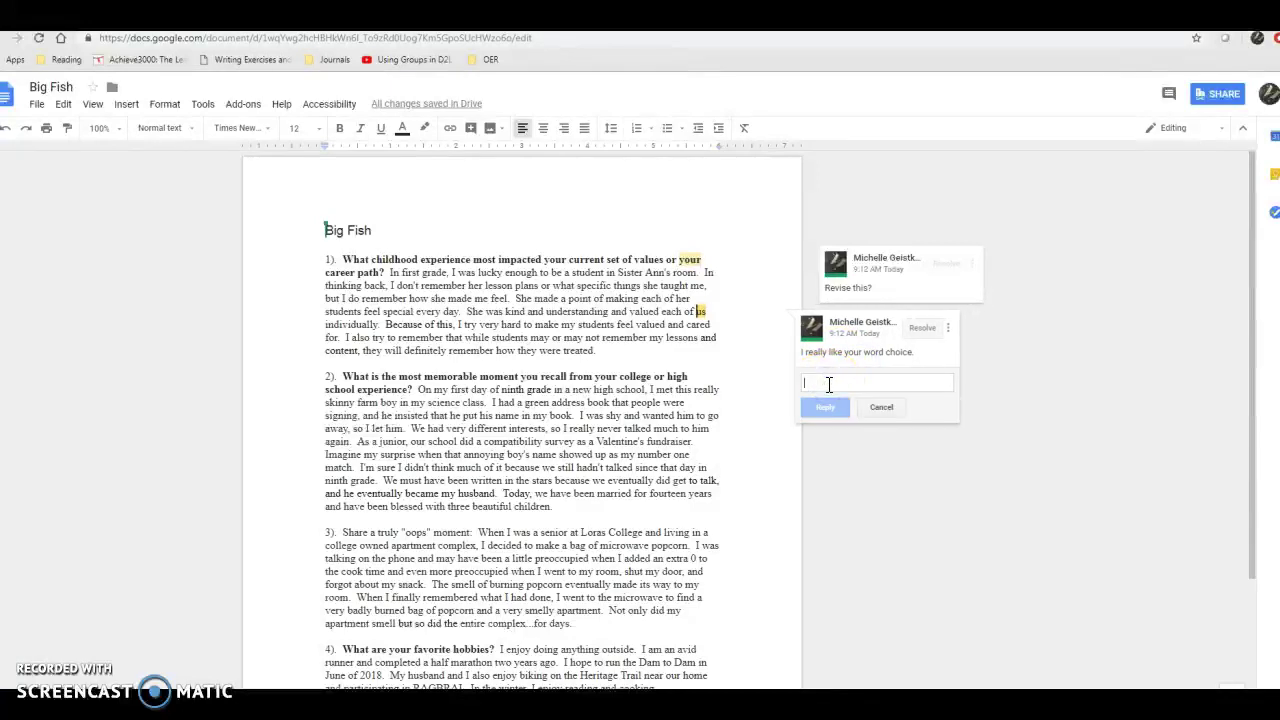
pyautogui.click(826, 382)
pyautogui.write('I think you')
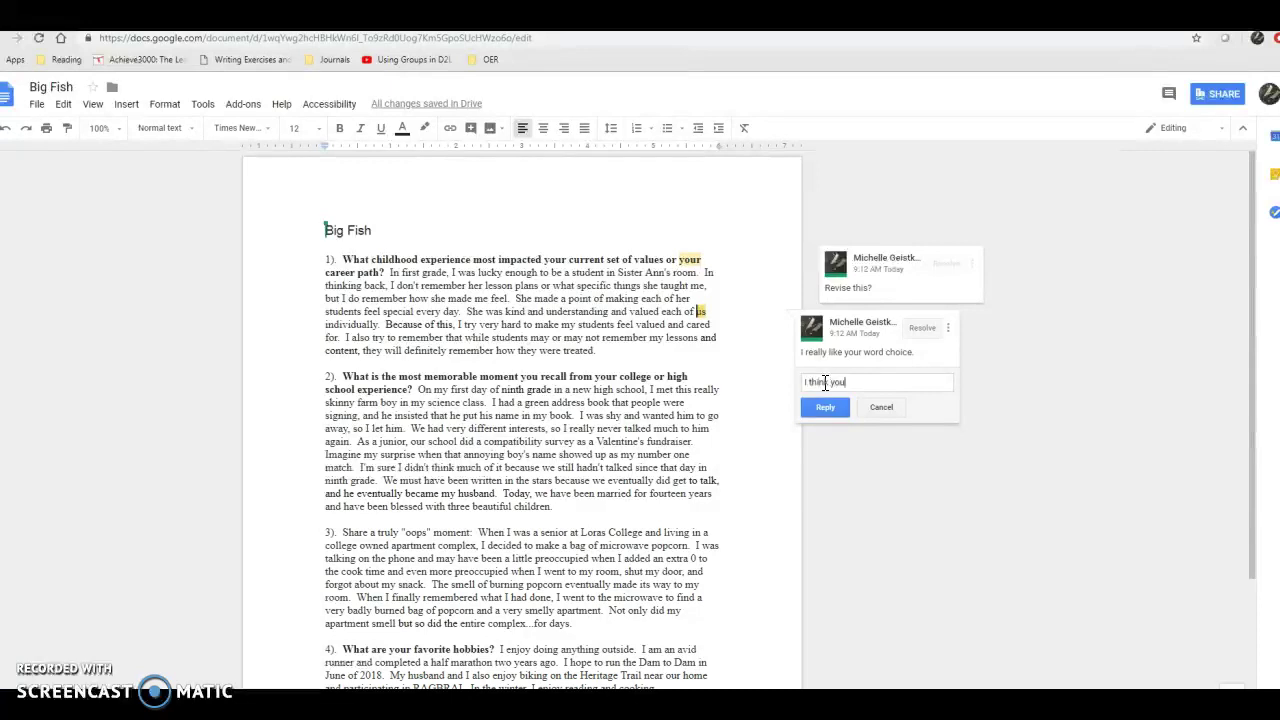
pyautogui.write(' need more of this type of word choice')
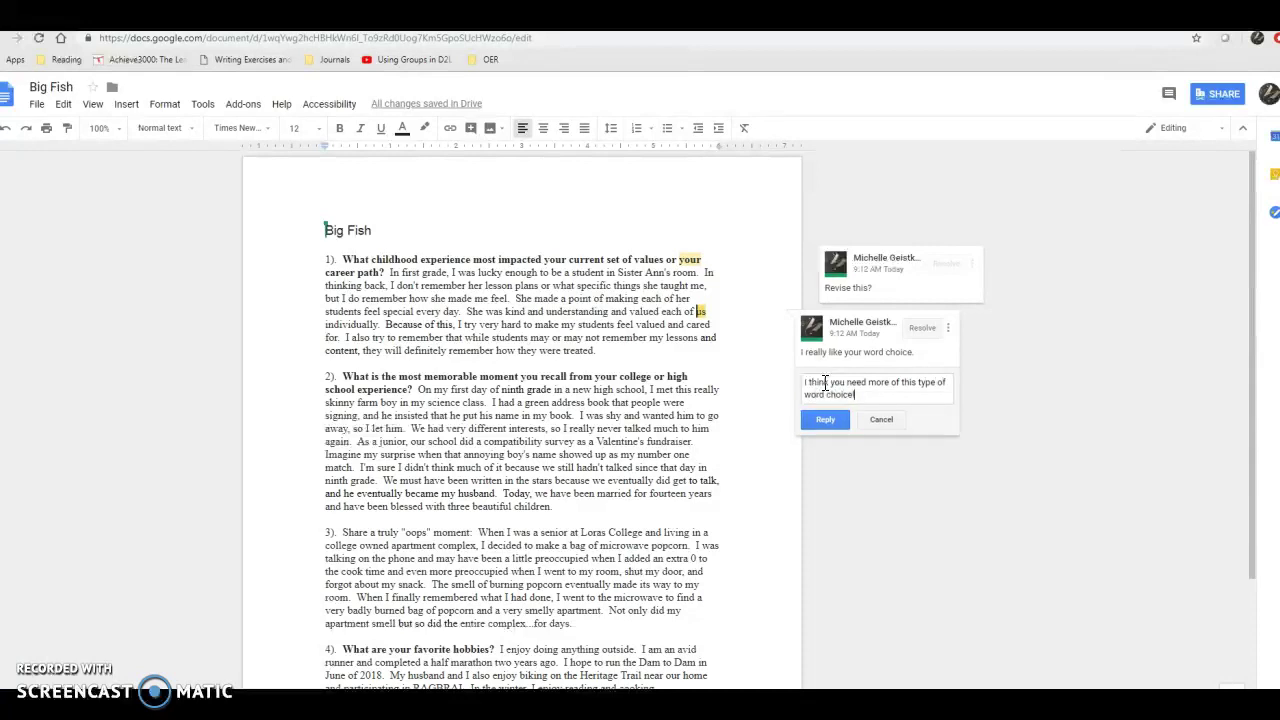
pyautogui.write('.')
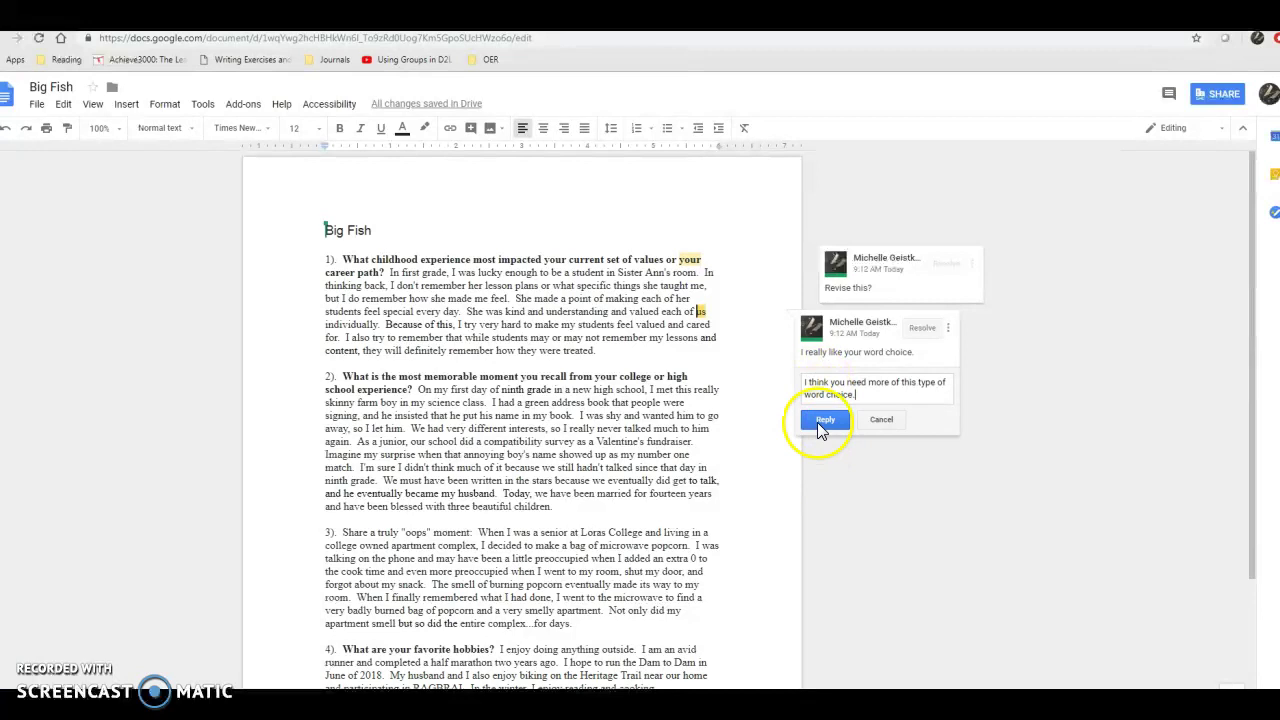
pyautogui.click(825, 419)
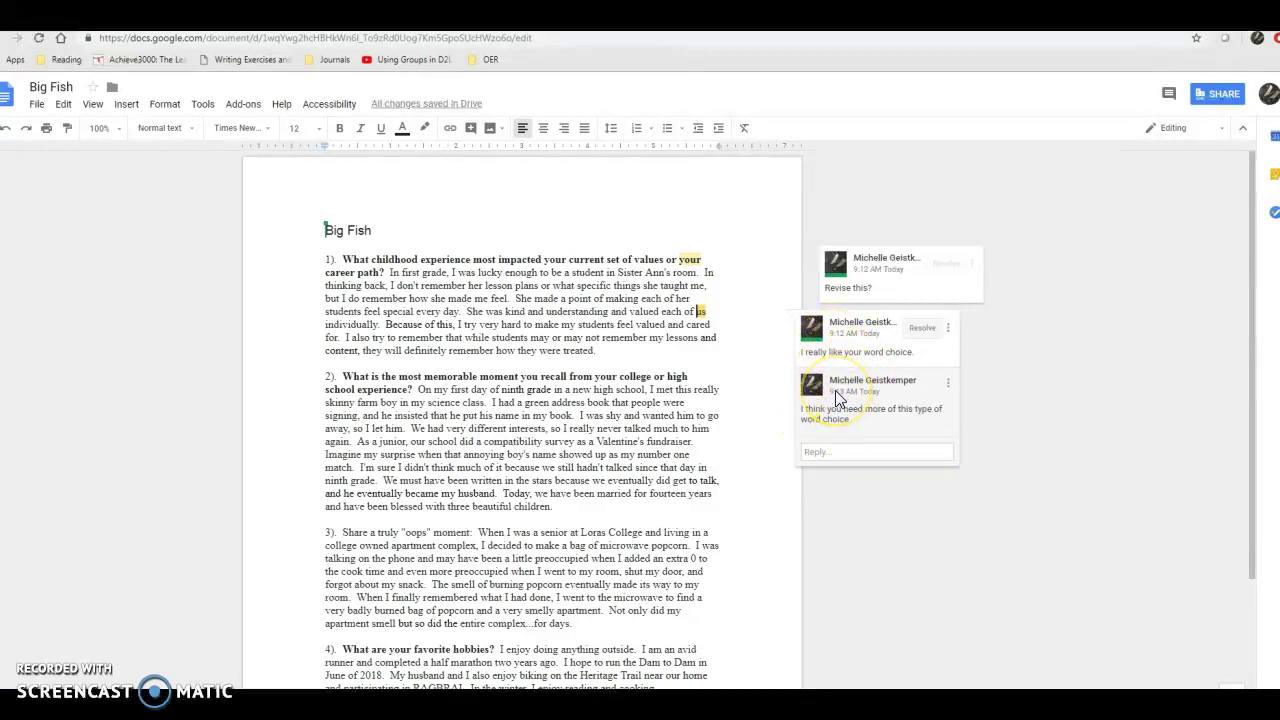
# Reply to the "Revise this?" comment with "Avoid the use of the you pronoun. Don't repeat the question."
pyautogui.click(894, 288)
pyautogui.click(822, 330)
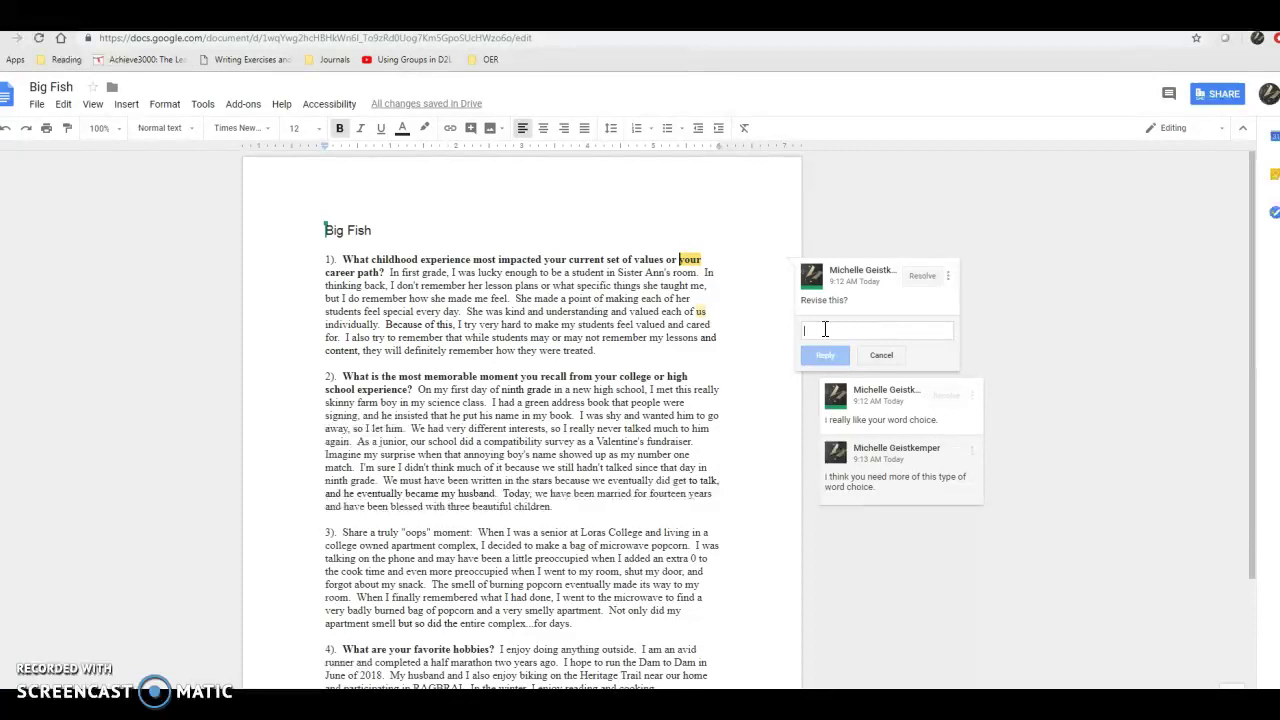
pyautogui.write('Avoid the use of the you pronoun.  D')
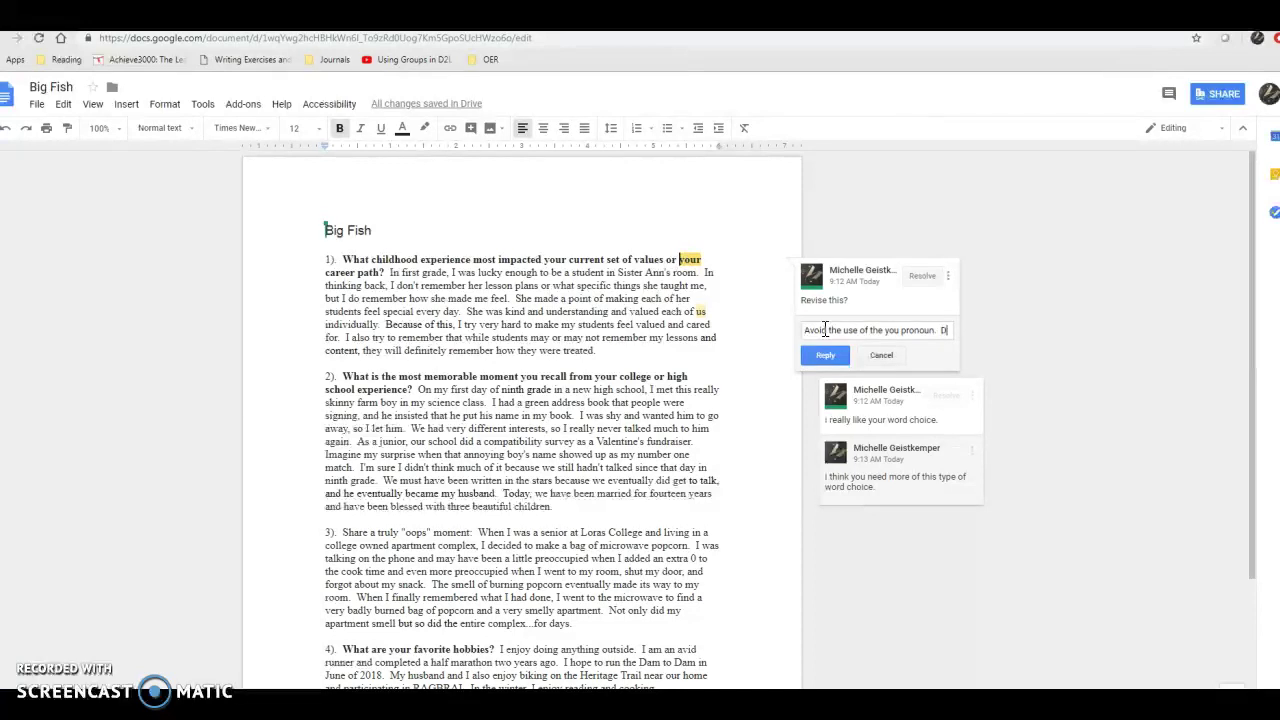
pyautogui.write("on't")
pyautogui.write(' repeat')
pyautogui.press('BackSpace')
pyautogui.write('repeat the question.')
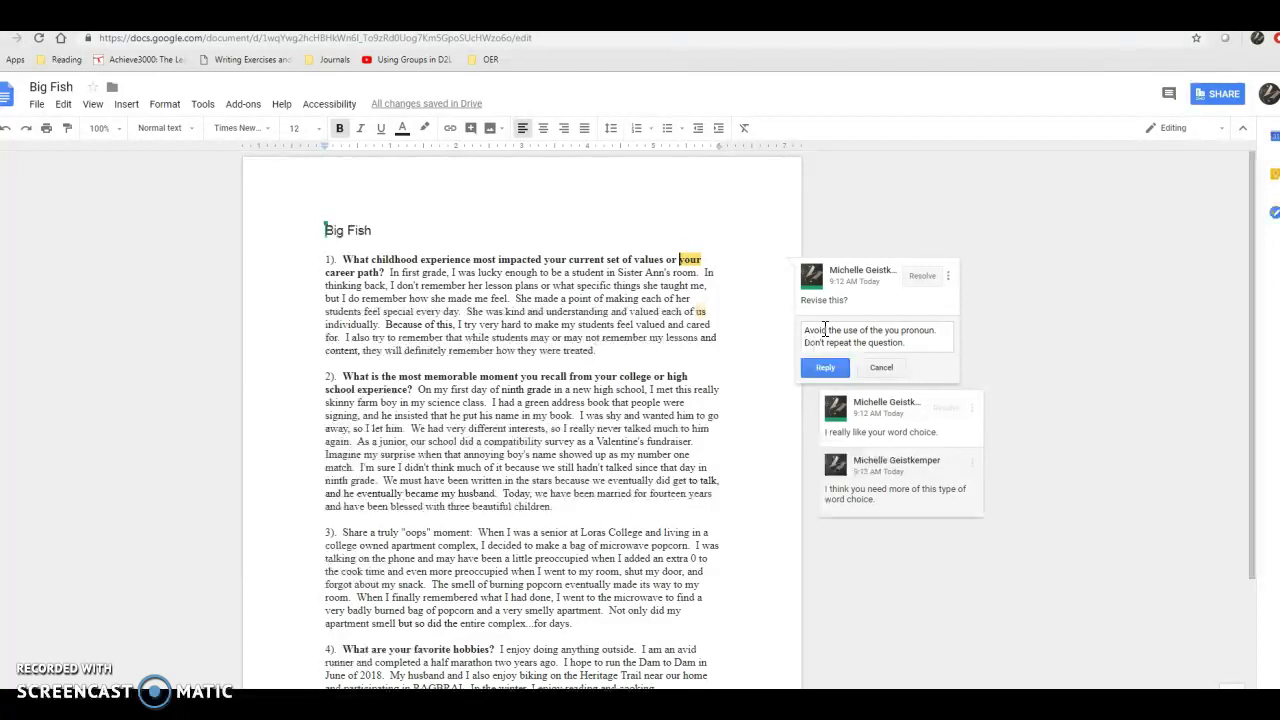
pyautogui.click(824, 368)
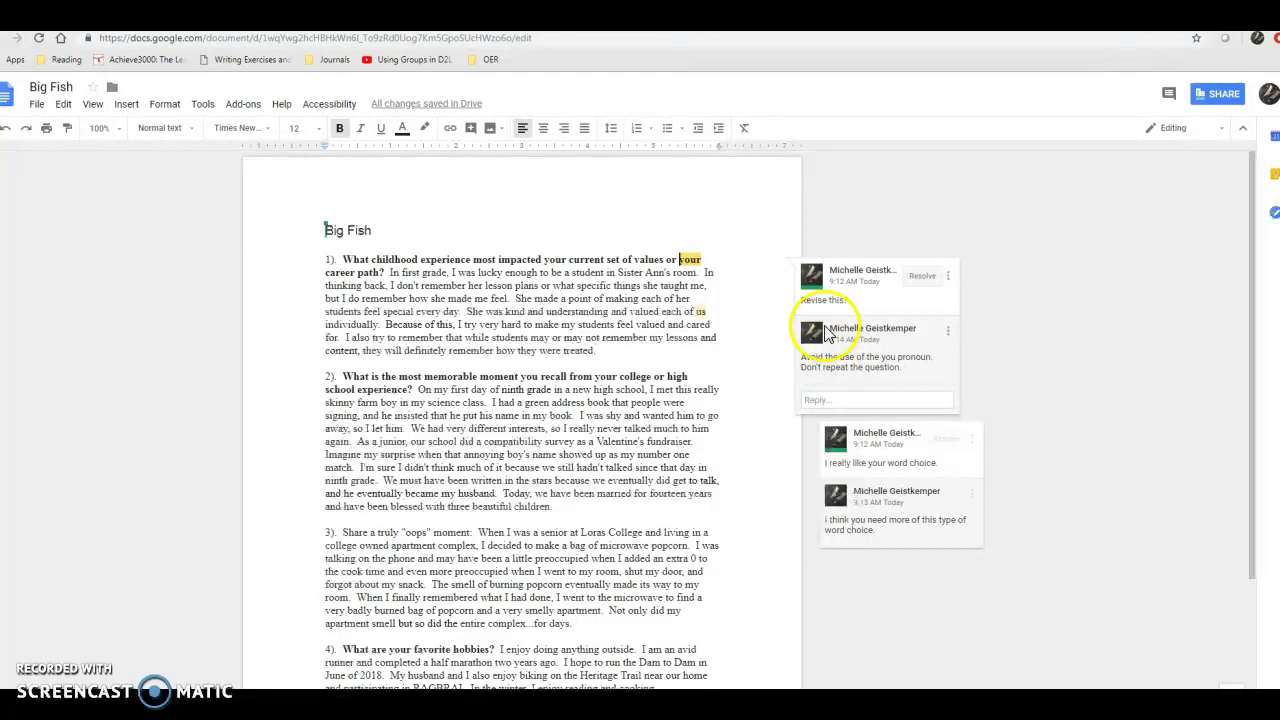
# Post a further reply "How?" in the "Revise this?" comment thread
pyautogui.click(830, 355)
pyautogui.click(826, 400)
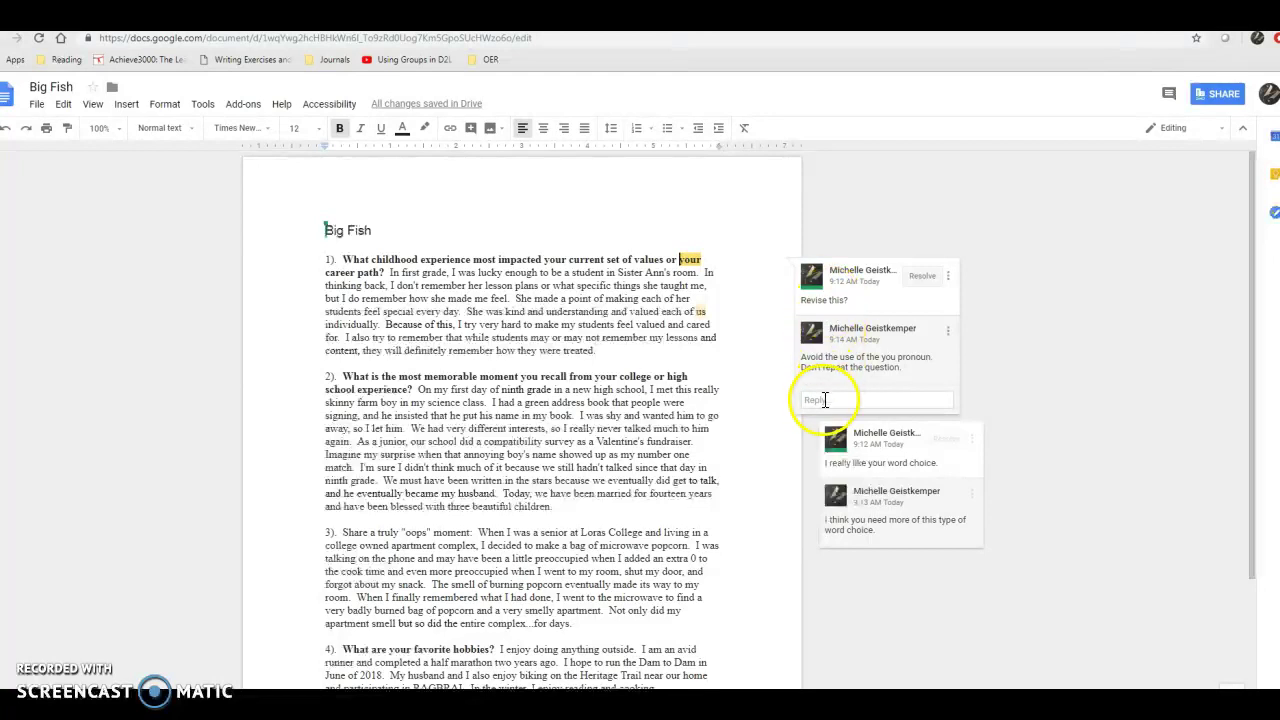
pyautogui.write('How')
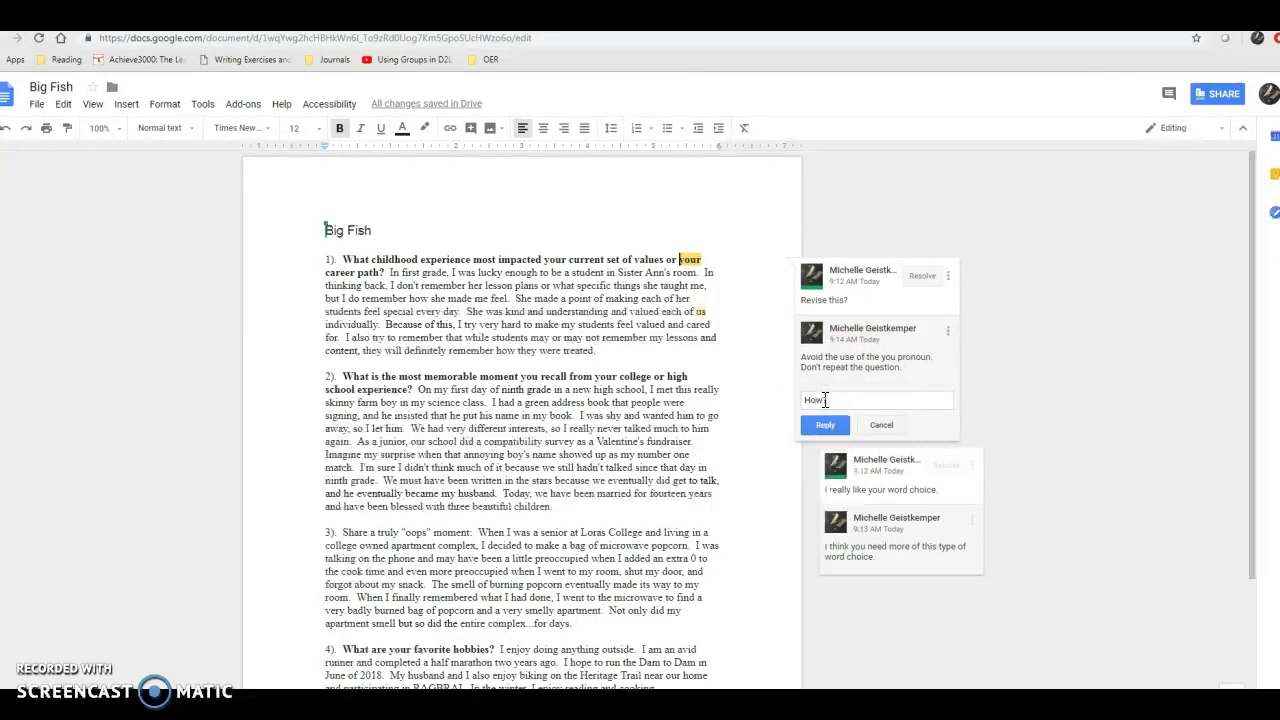
pyautogui.press('Return')
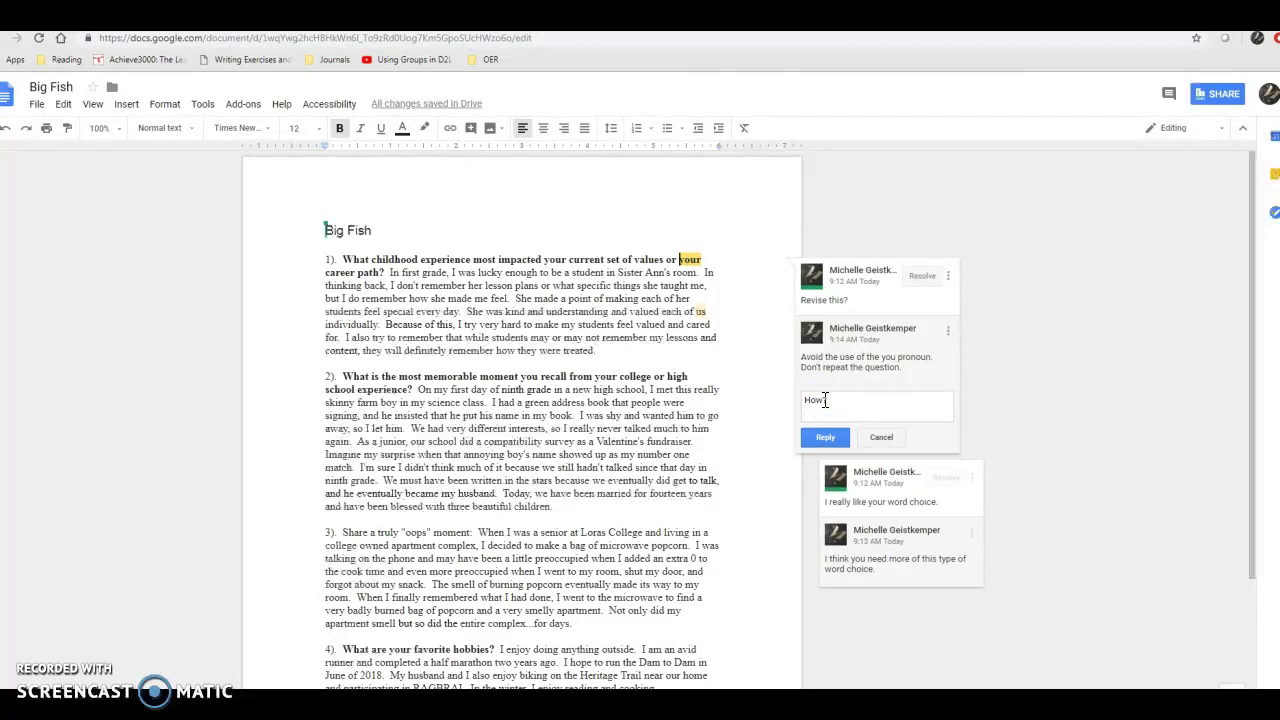
pyautogui.write('?')
pyautogui.click(822, 437)
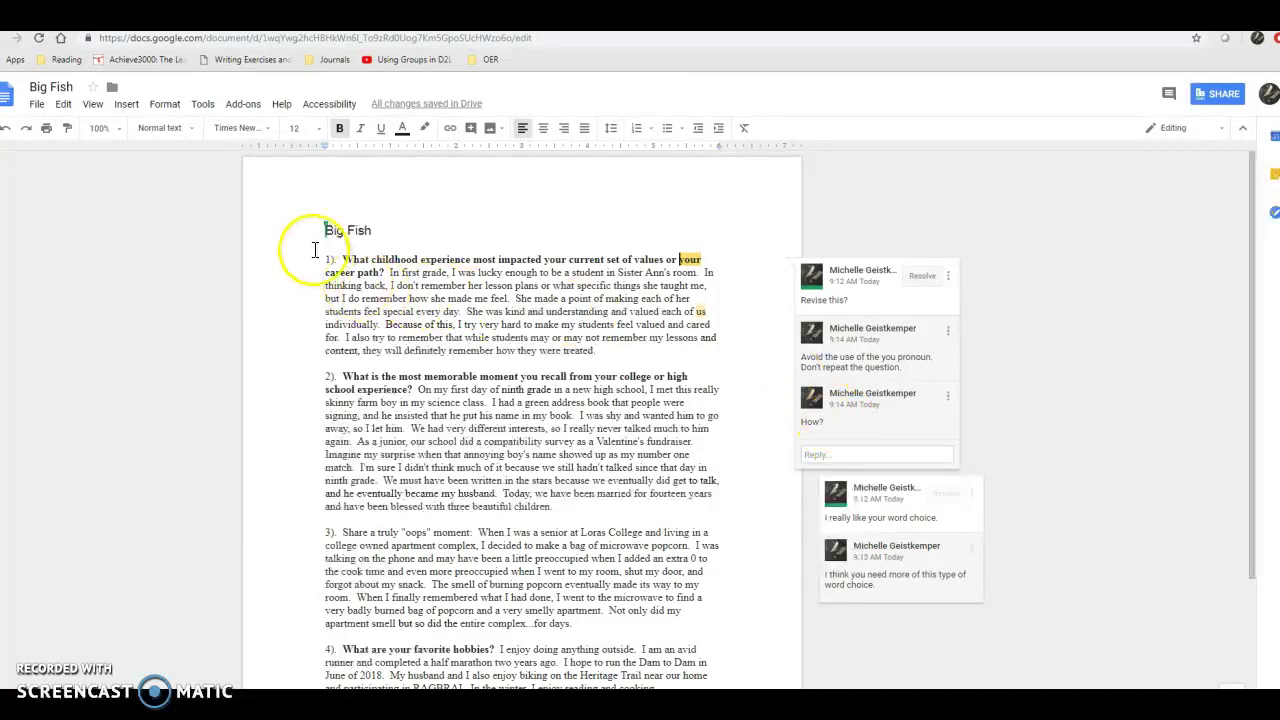
# Delete the last characters of "treated." at the end of answer 1 in Editing mode and re-enter "ed."
pyautogui.moveTo(328, 238)
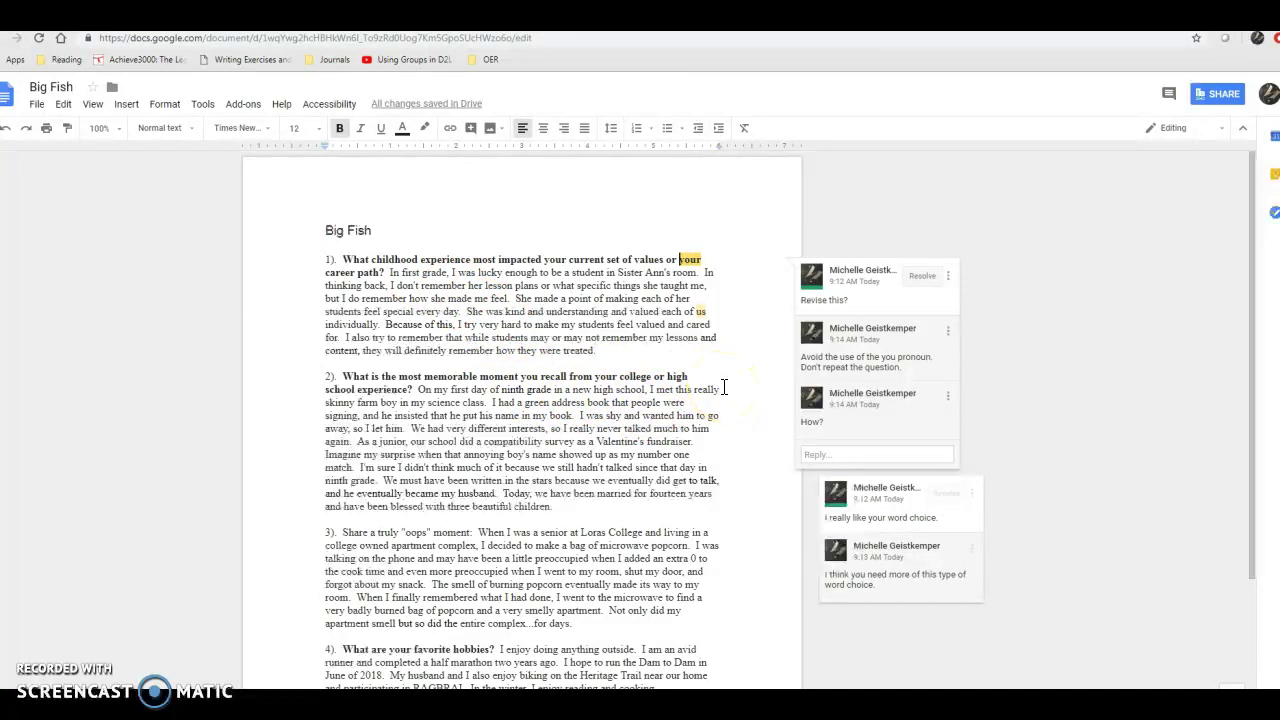
pyautogui.click(594, 352)
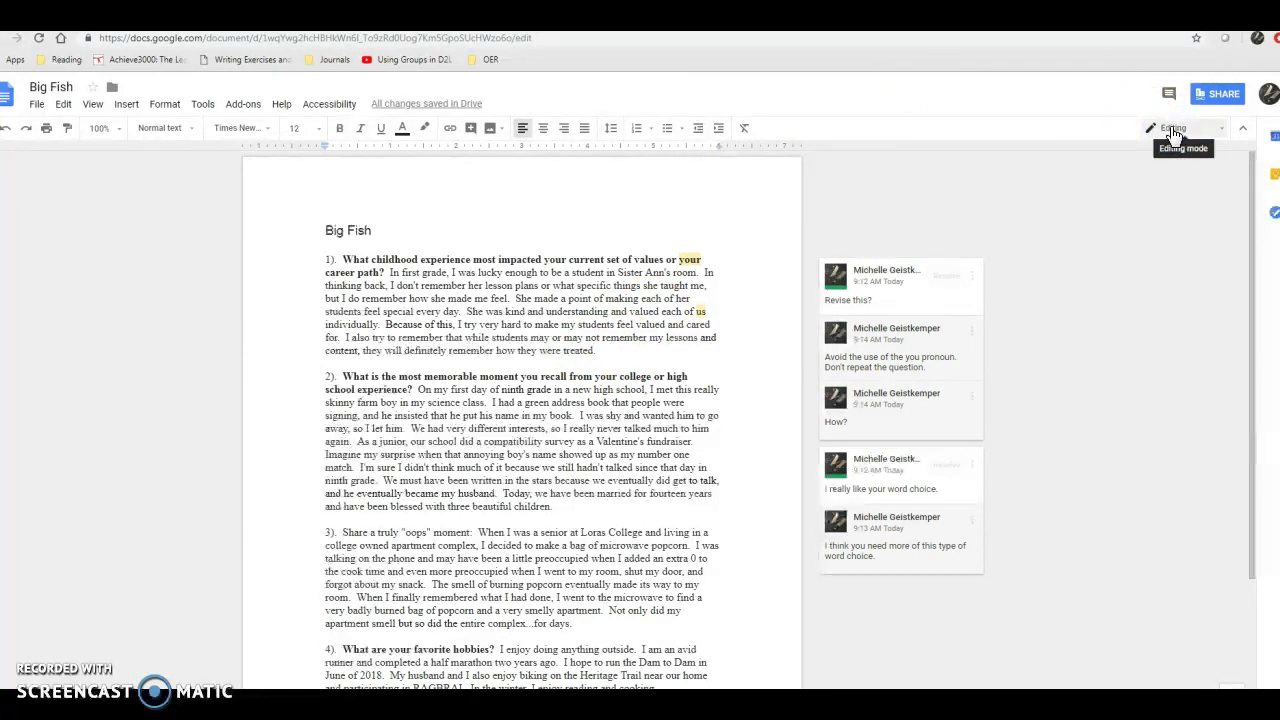
pyautogui.click(871, 290)
pyautogui.press('BackSpace')
pyautogui.press('BackSpace')
pyautogui.press('BackSpace')
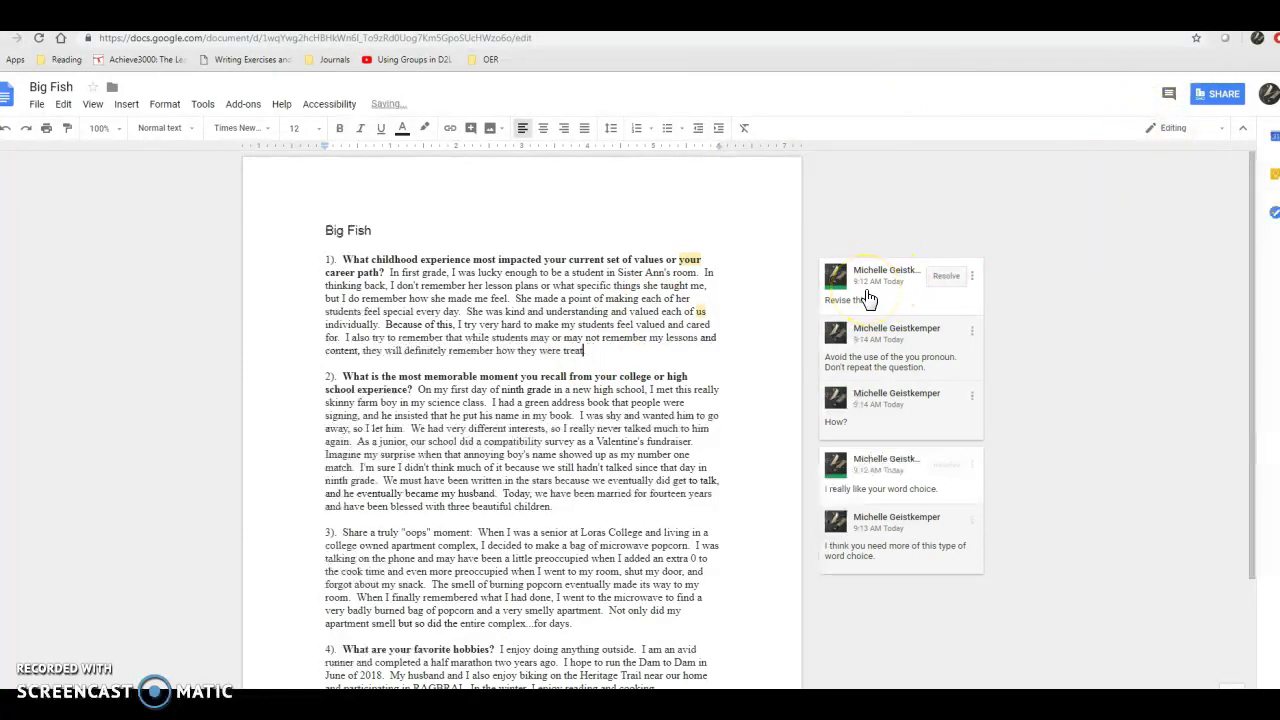
pyautogui.write('ed.')
pyautogui.click(1133, 220)
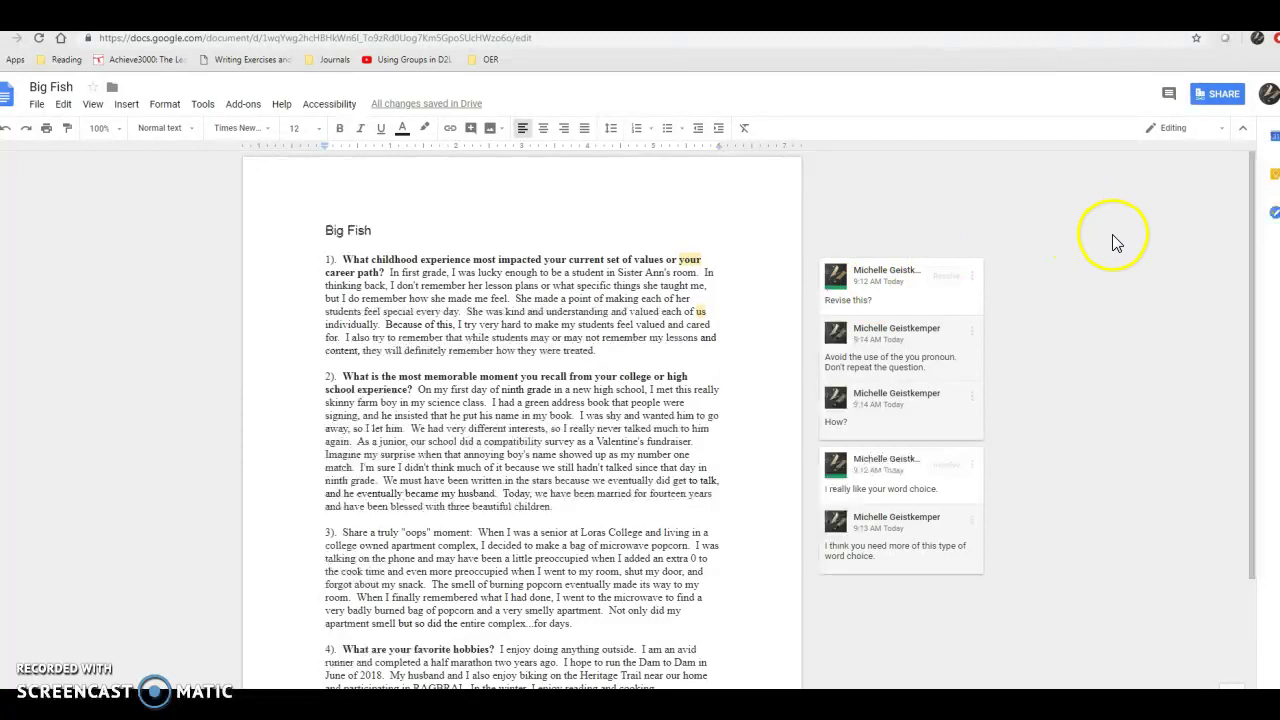
# Switch the document to Suggesting mode
pyautogui.click(1226, 138)
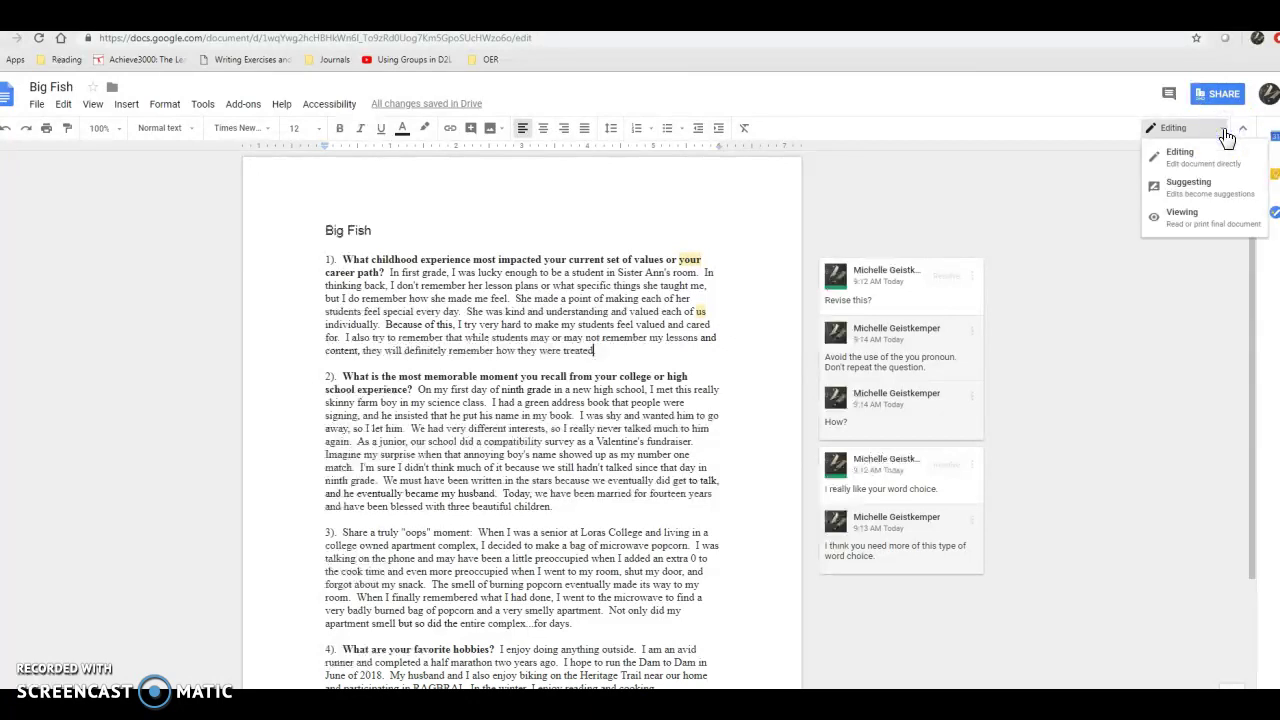
pyautogui.click(1205, 192)
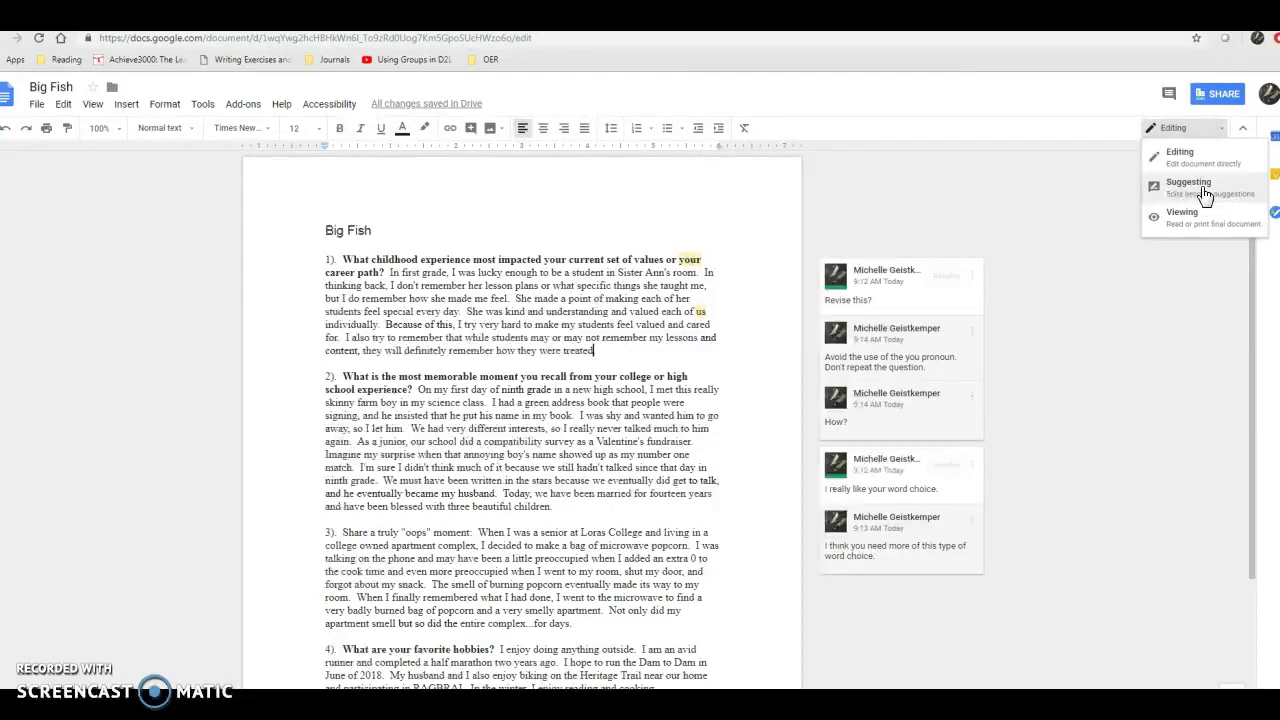
pyautogui.click(1205, 190)
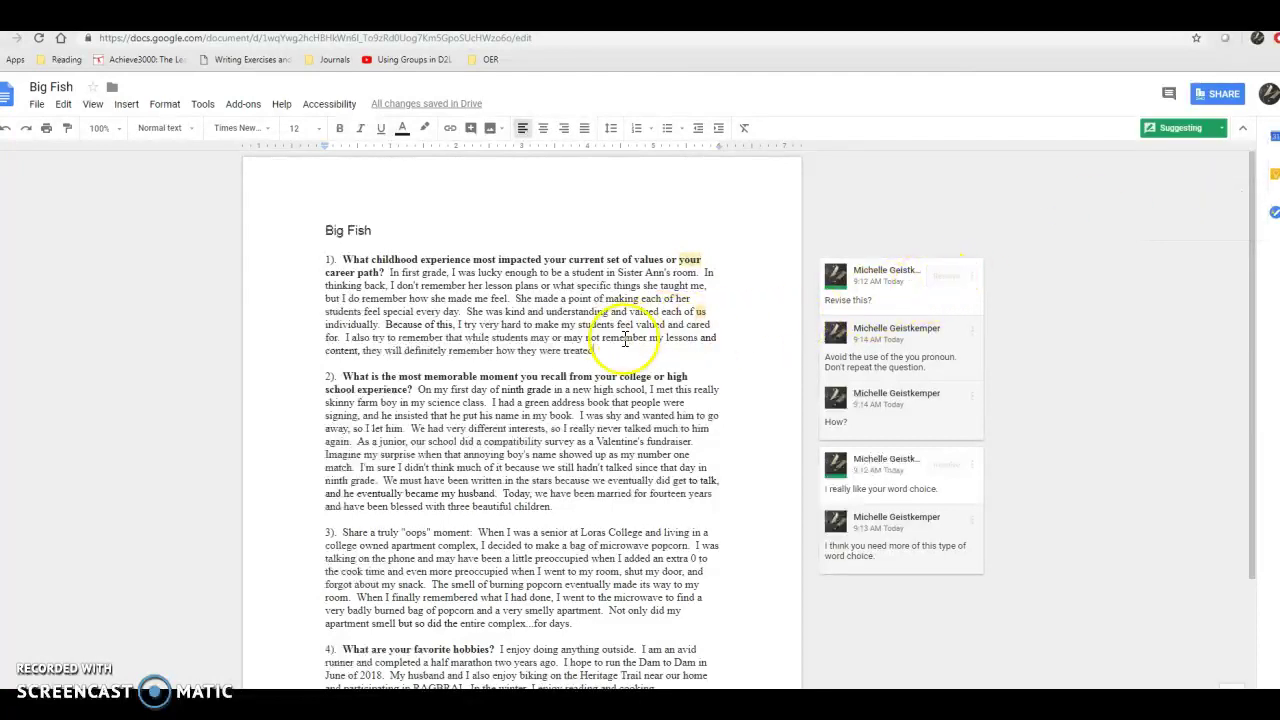
# Suggest replacing "experience" with "years" in question 2 and return the document to Editing mode
pyautogui.click(408, 389)
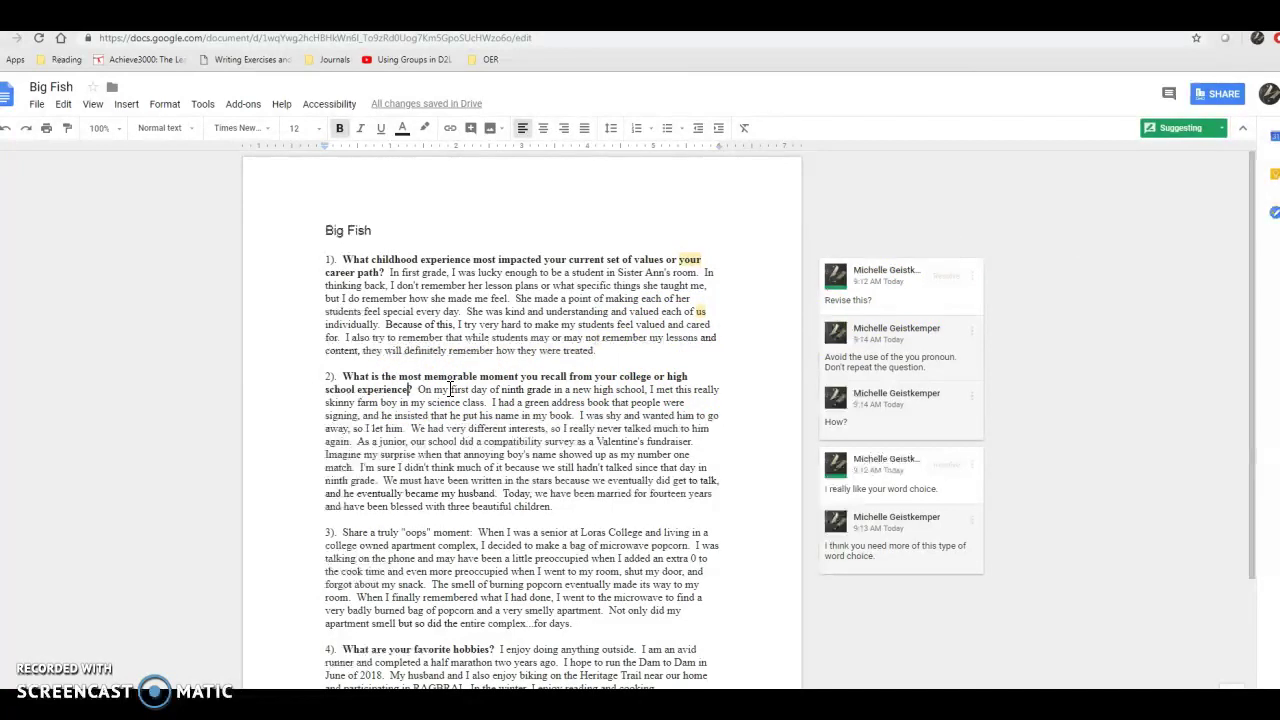
pyautogui.press('BackSpace')
pyautogui.press('BackSpace')
pyautogui.press('BackSpace')
pyautogui.press('BackSpace')
pyautogui.press('BackSpace')
pyautogui.press('BackSpace')
pyautogui.press('BackSpace')
pyautogui.press('BackSpace')
pyautogui.press('BackSpace')
pyautogui.press('BackSpace')
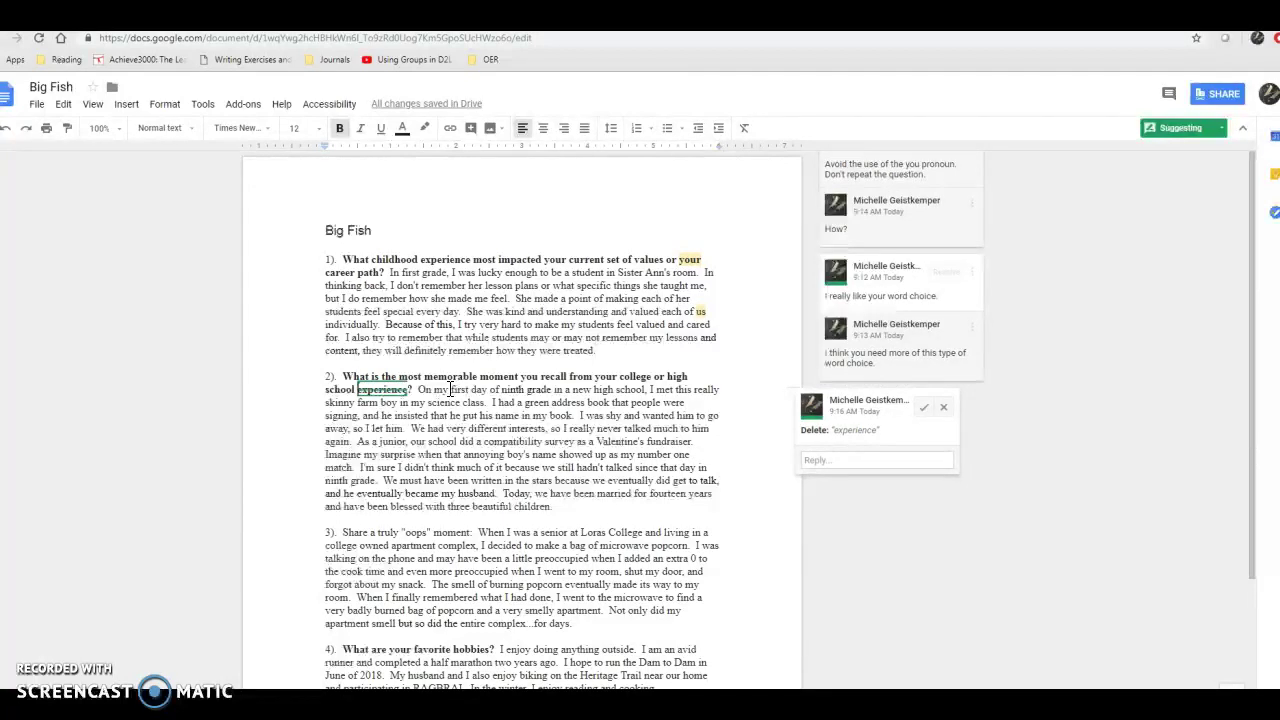
pyautogui.write('yea')
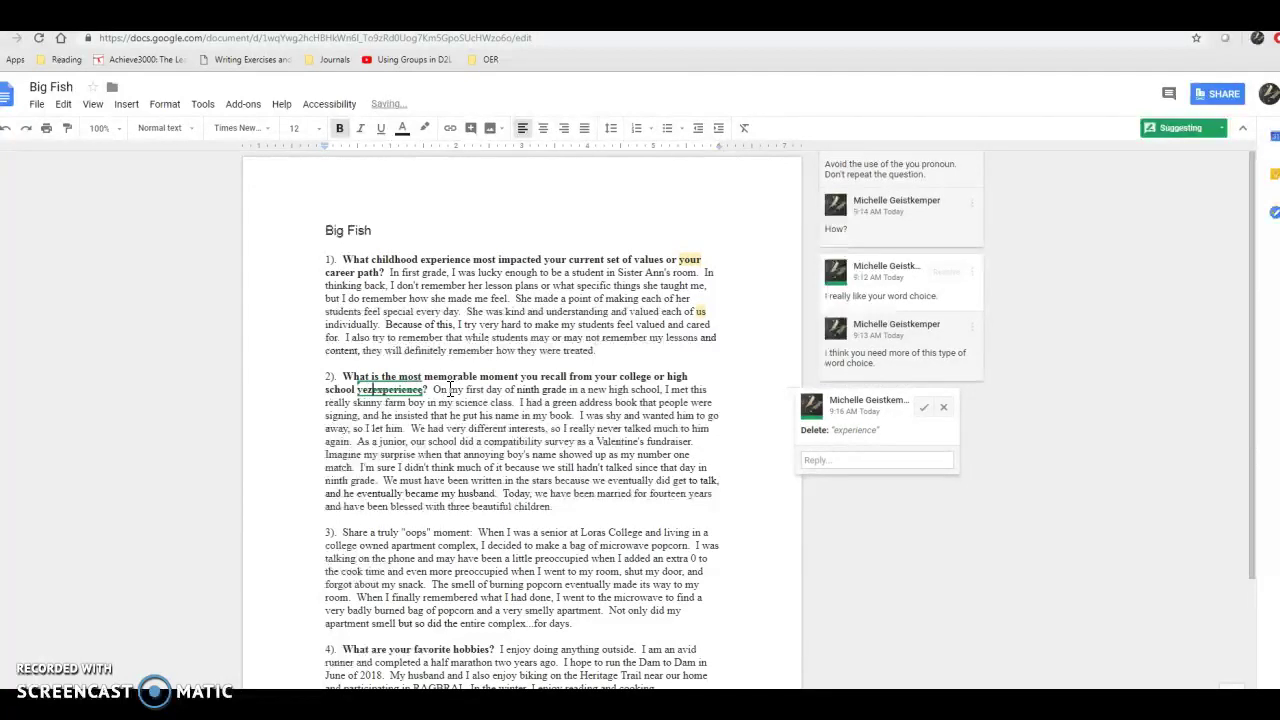
pyautogui.write('rs')
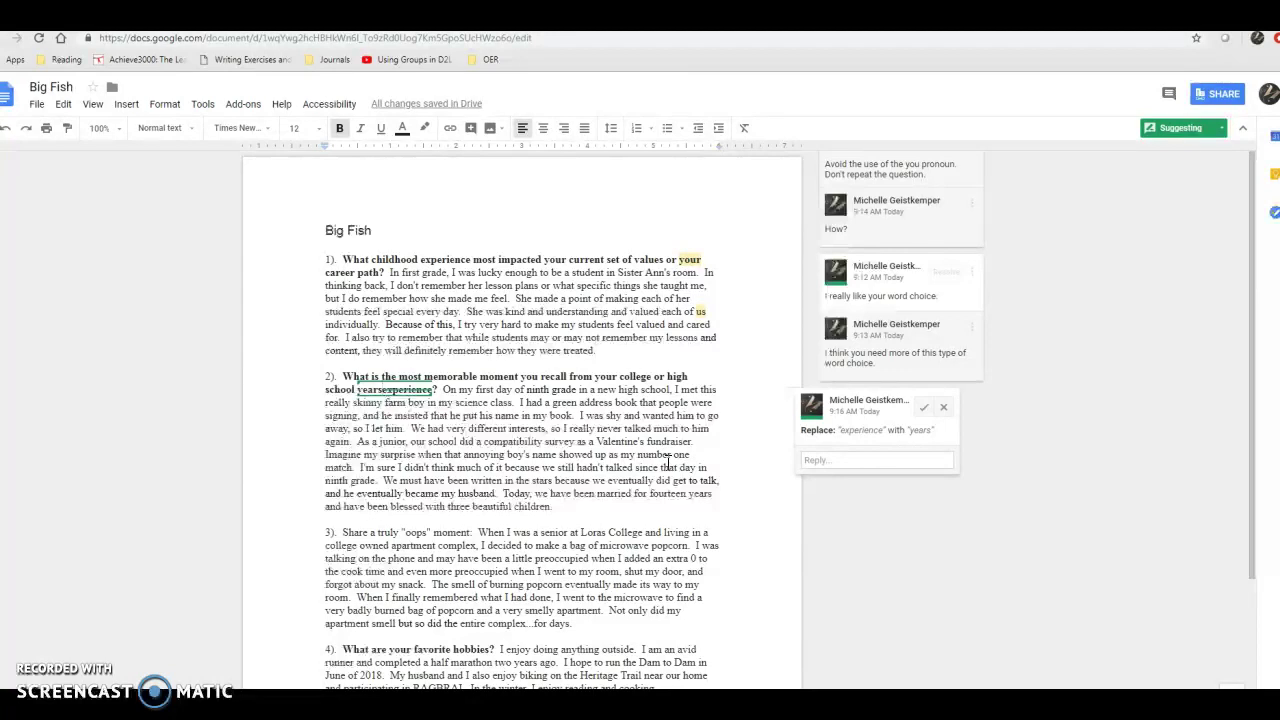
pyautogui.click(1217, 130)
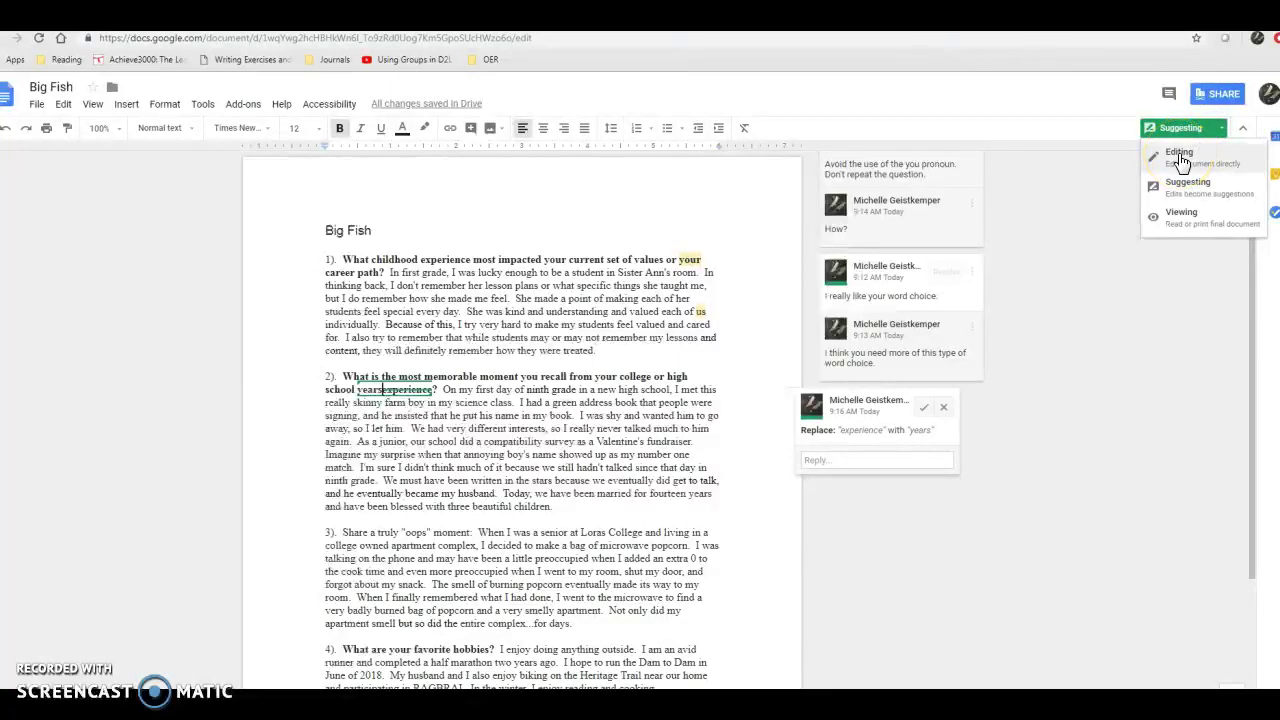
pyautogui.click(1180, 158)
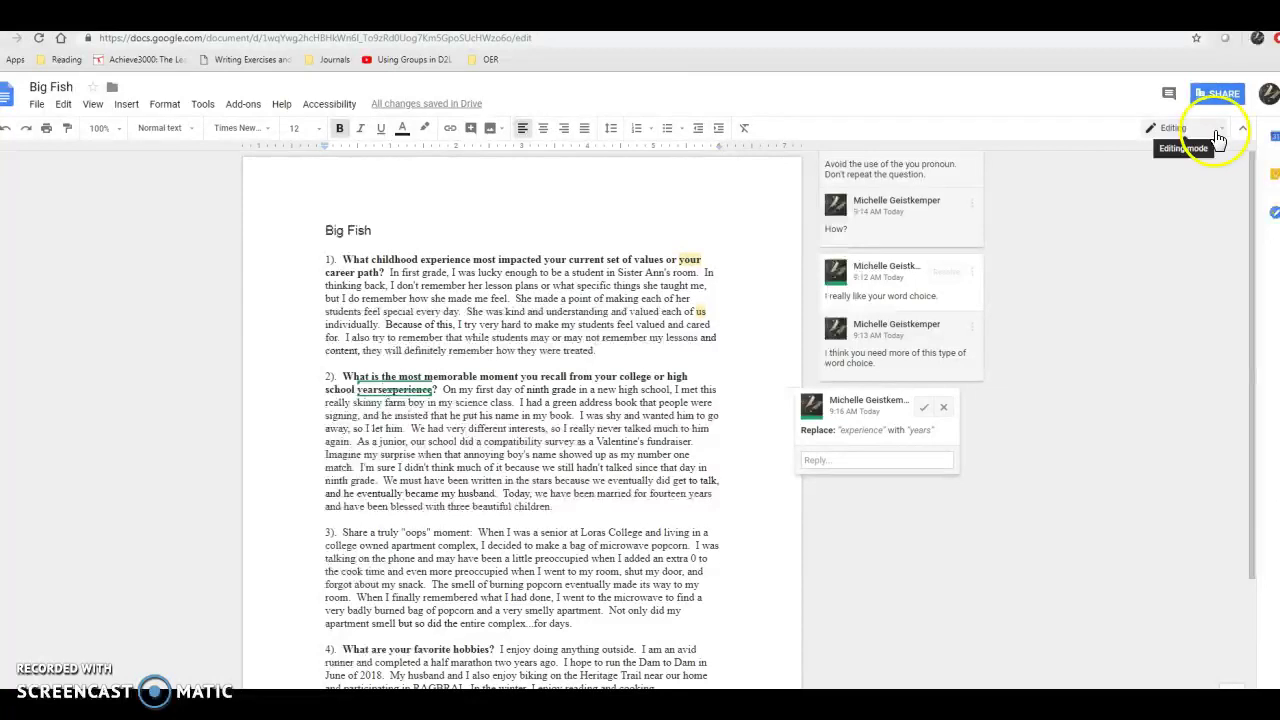
pyautogui.click(1222, 137)
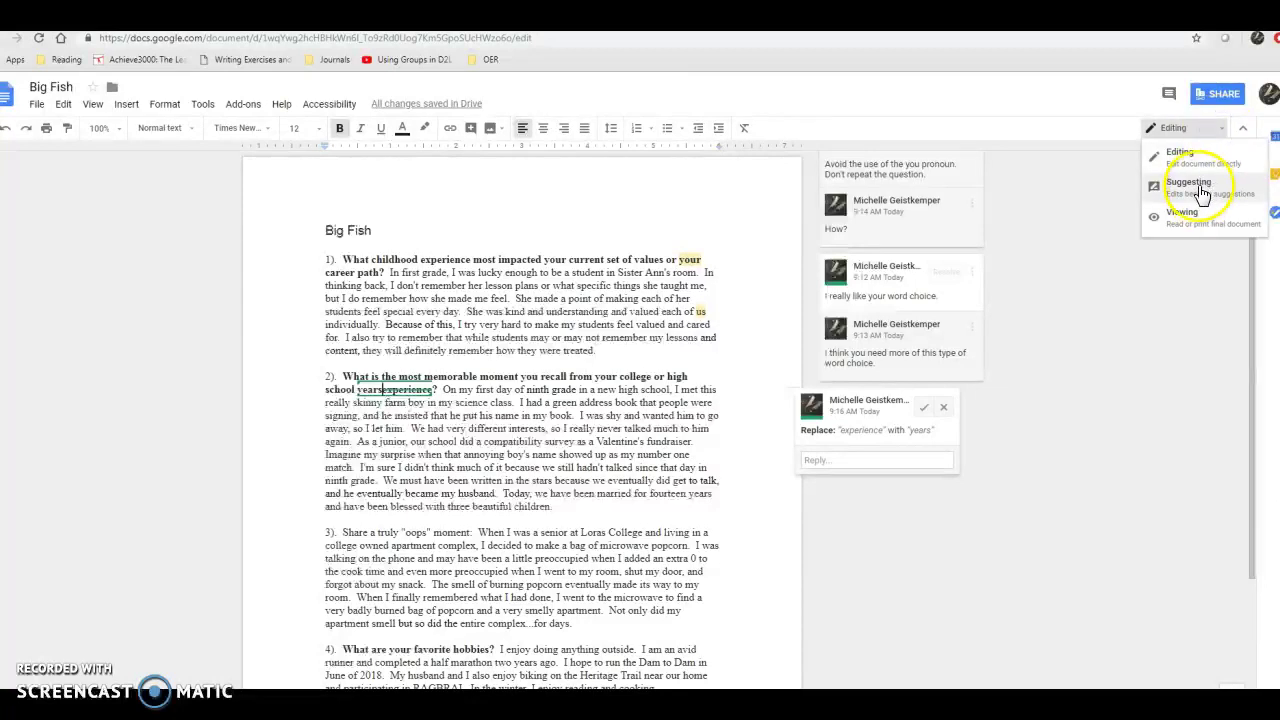
pyautogui.click(1200, 158)
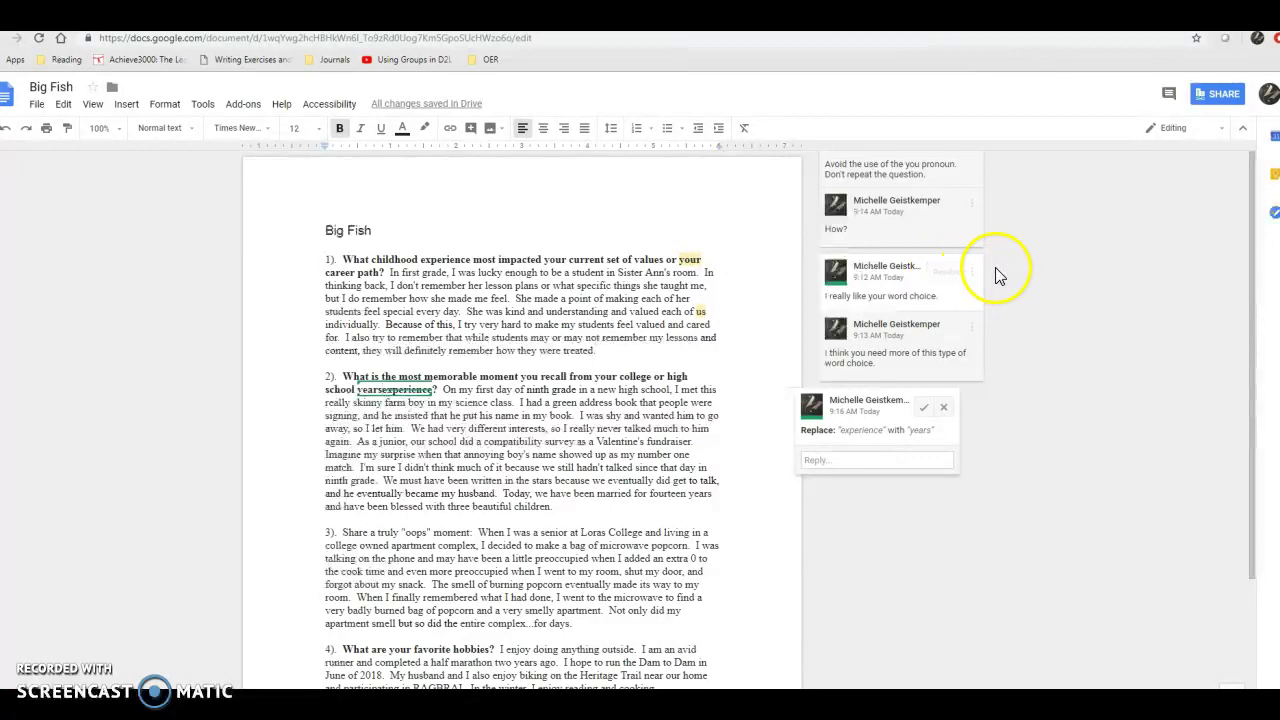
# Resolve the "I really like your word choice." comment thread and the "Revise this?" comment thread
pyautogui.click(943, 274)
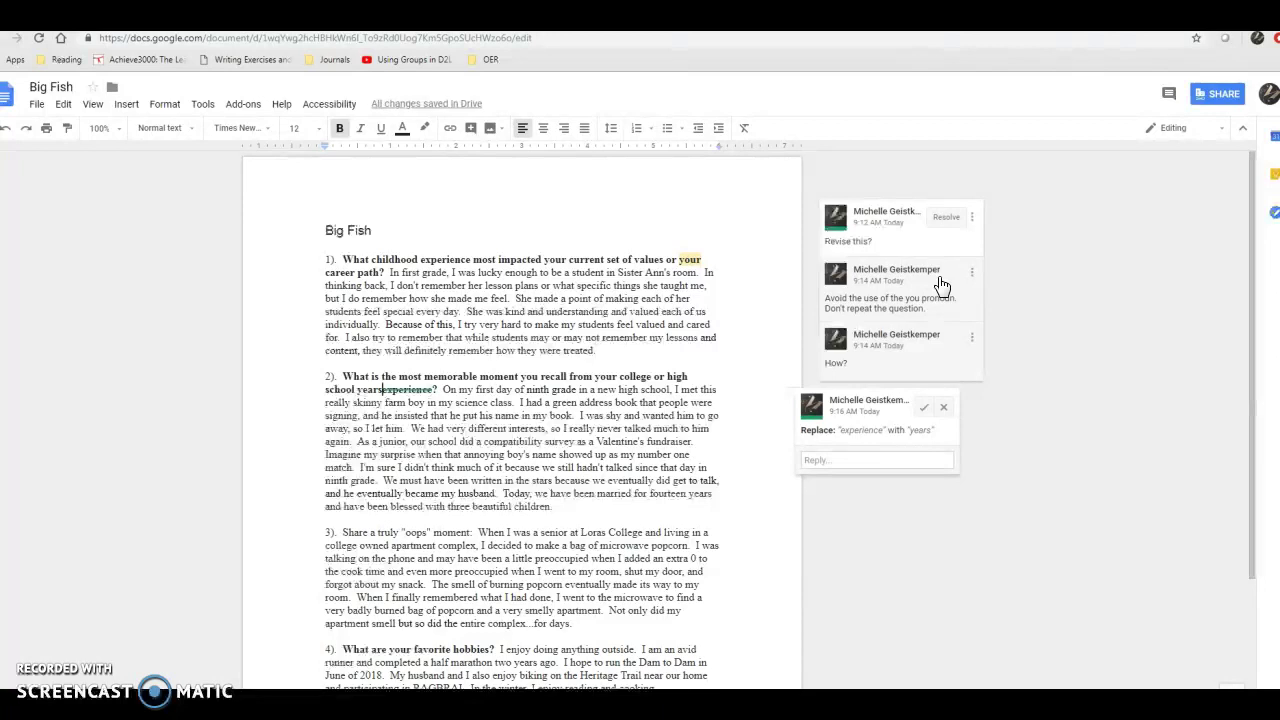
pyautogui.click(860, 248)
pyautogui.click(941, 221)
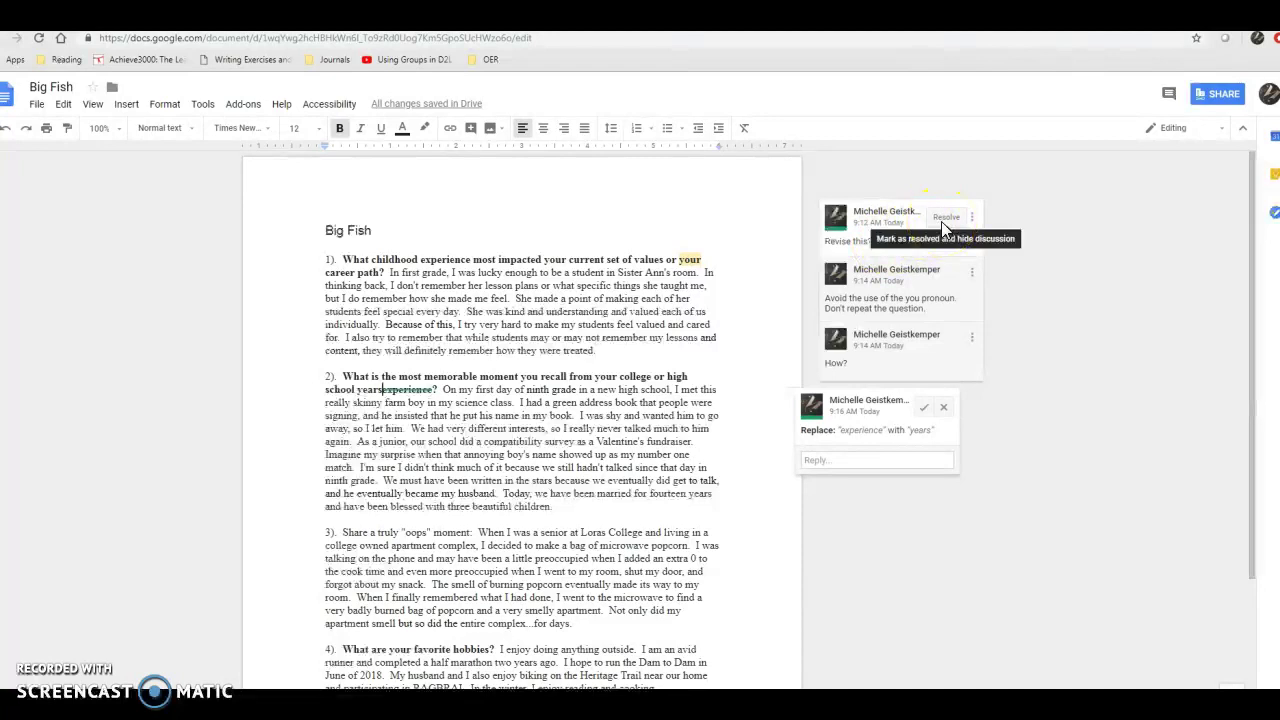
pyautogui.click(948, 222)
pyautogui.click(973, 218)
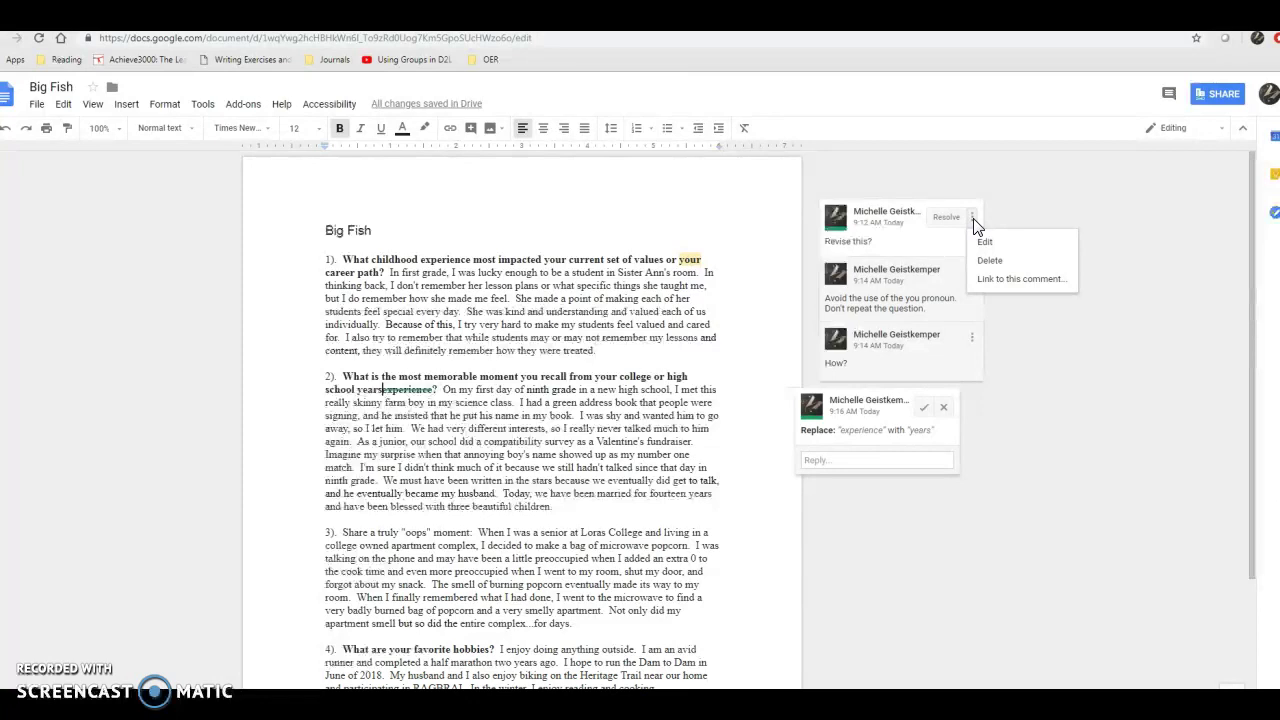
pyautogui.click(979, 241)
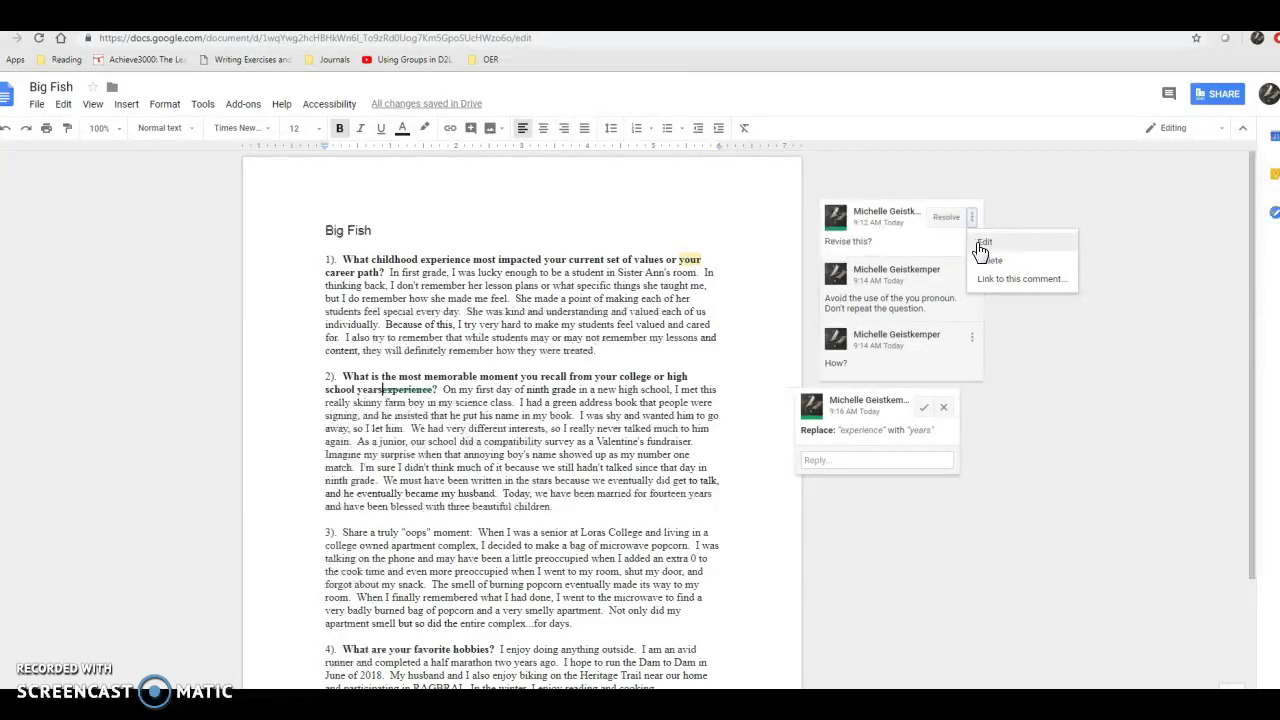
pyautogui.click(987, 266)
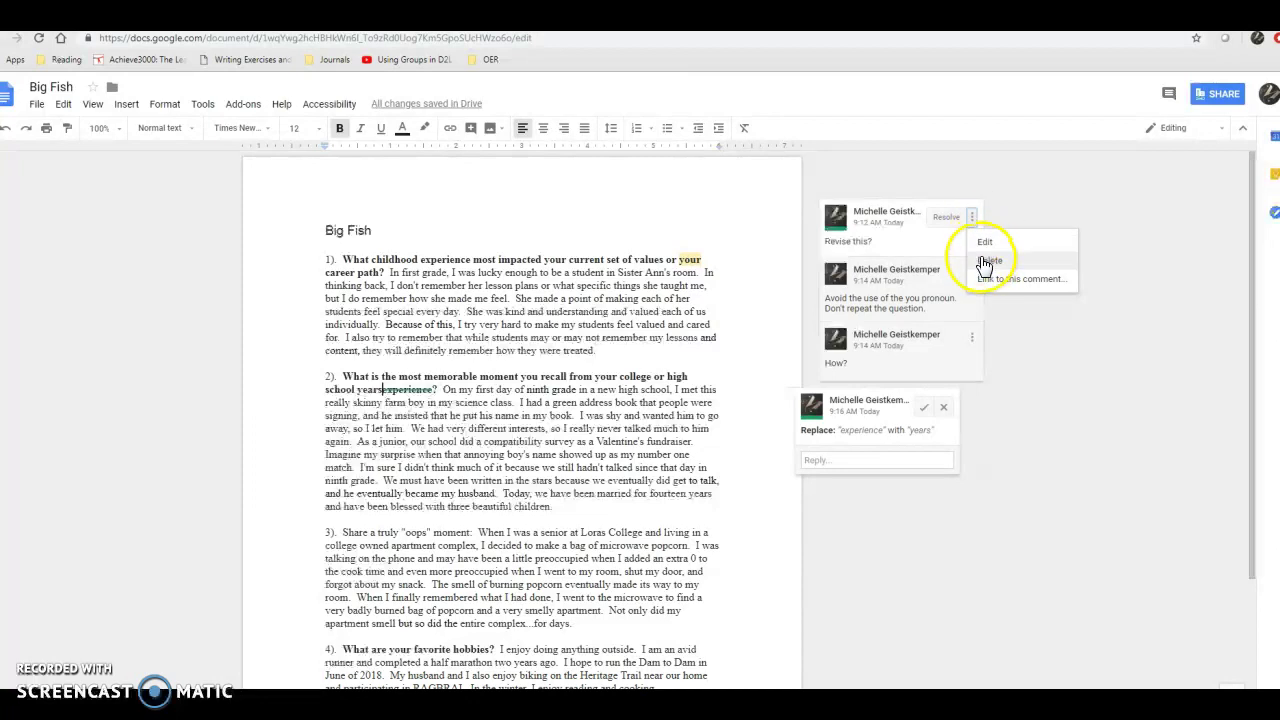
pyautogui.click(981, 237)
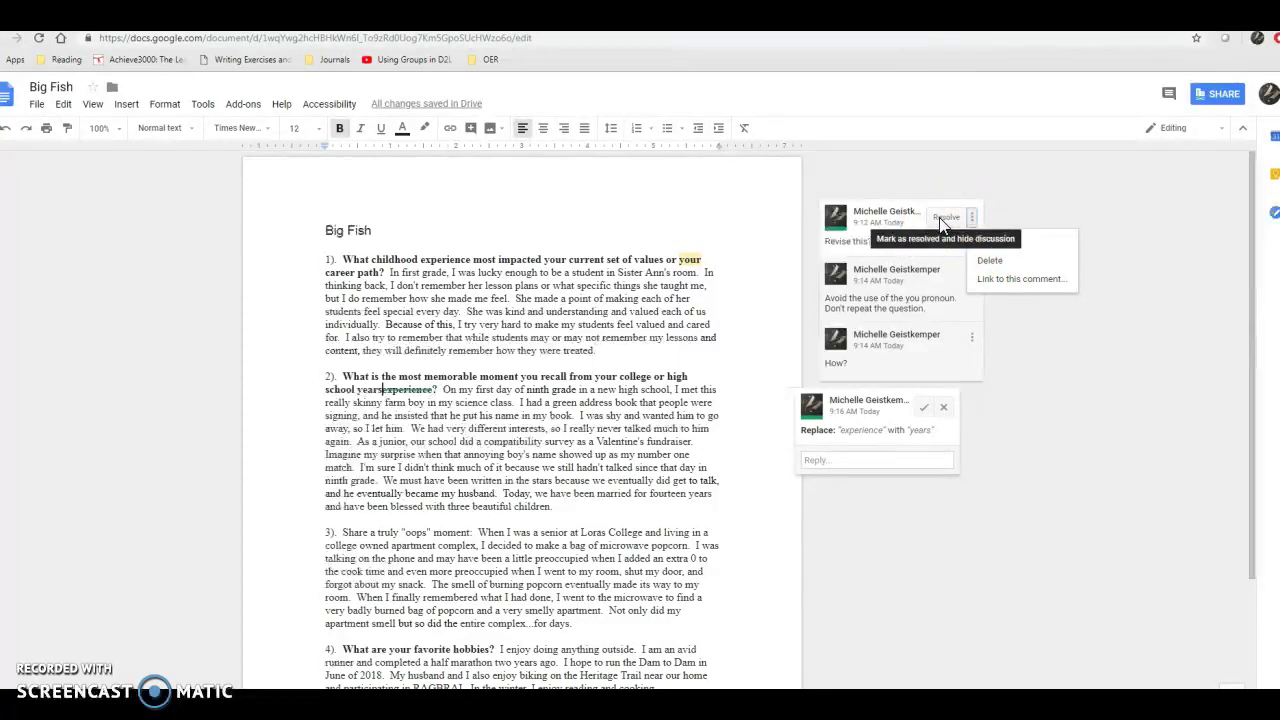
pyautogui.click(939, 217)
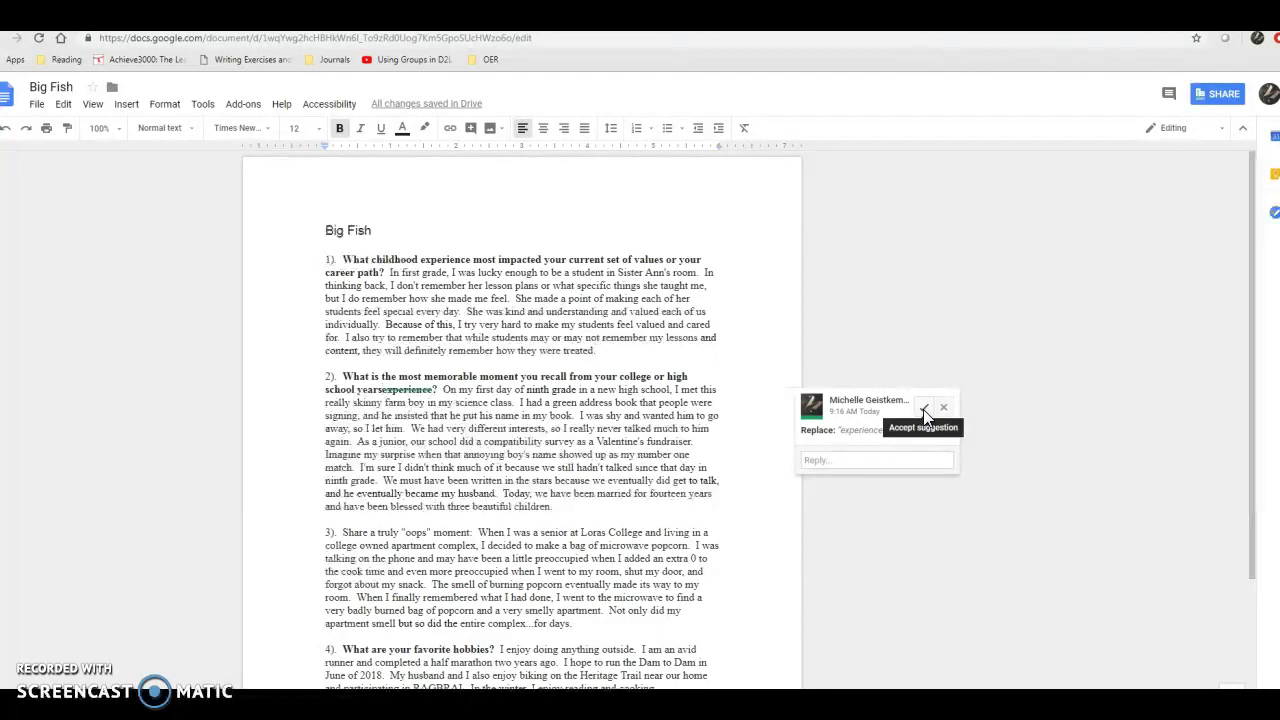
# Reject the suggestion to replace "experience" with "years" in question 2
pyautogui.click(925, 414)
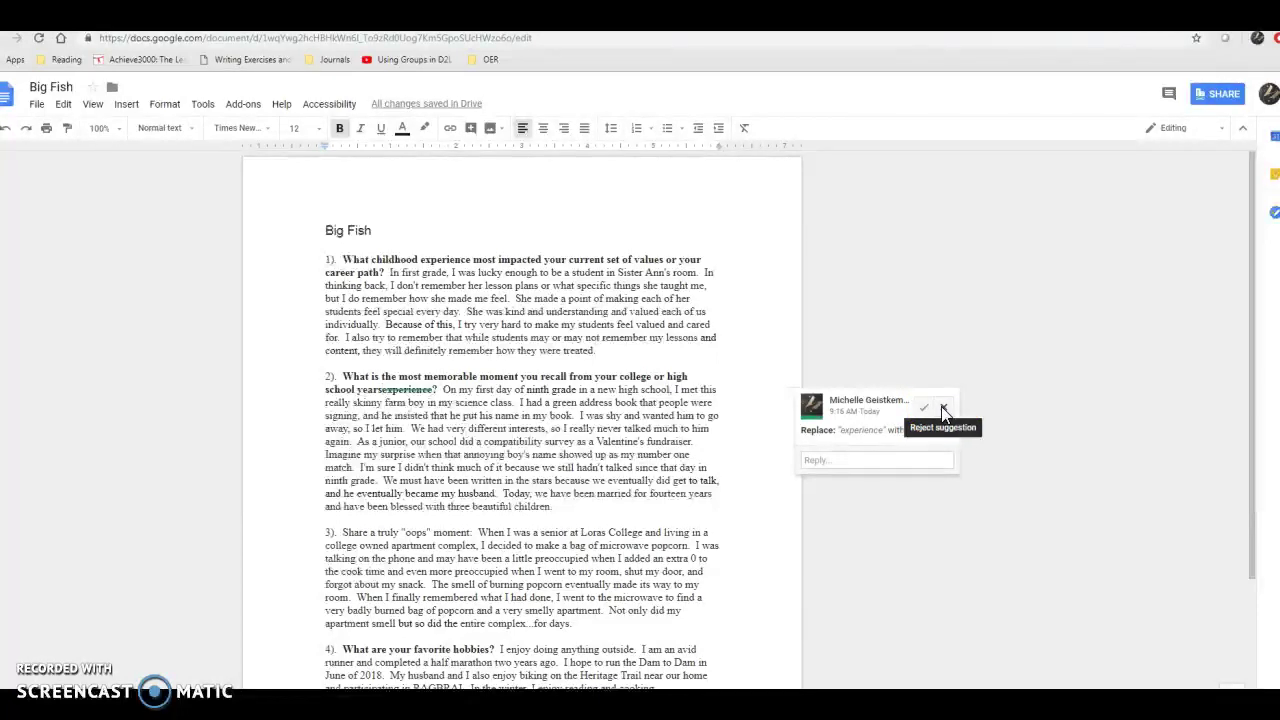
pyautogui.click(941, 408)
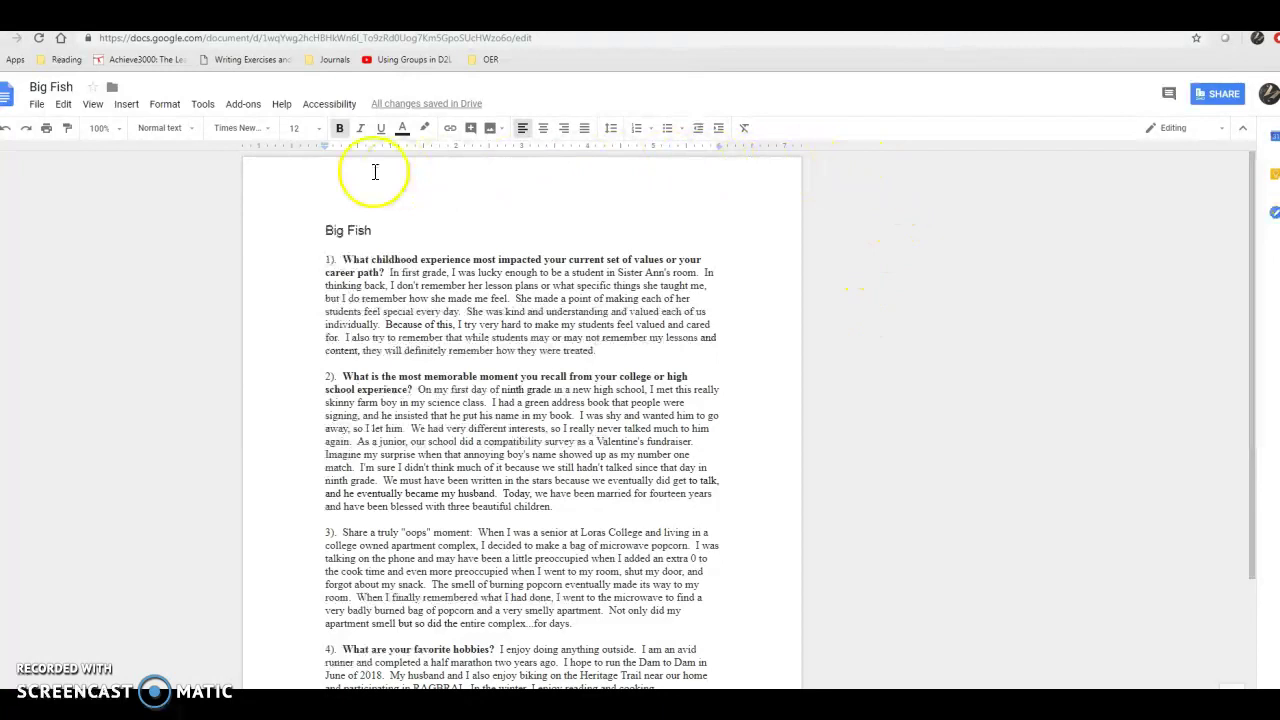
# Download the Big Fish document as a Microsoft Word (.docx) file
pyautogui.click(37, 106)
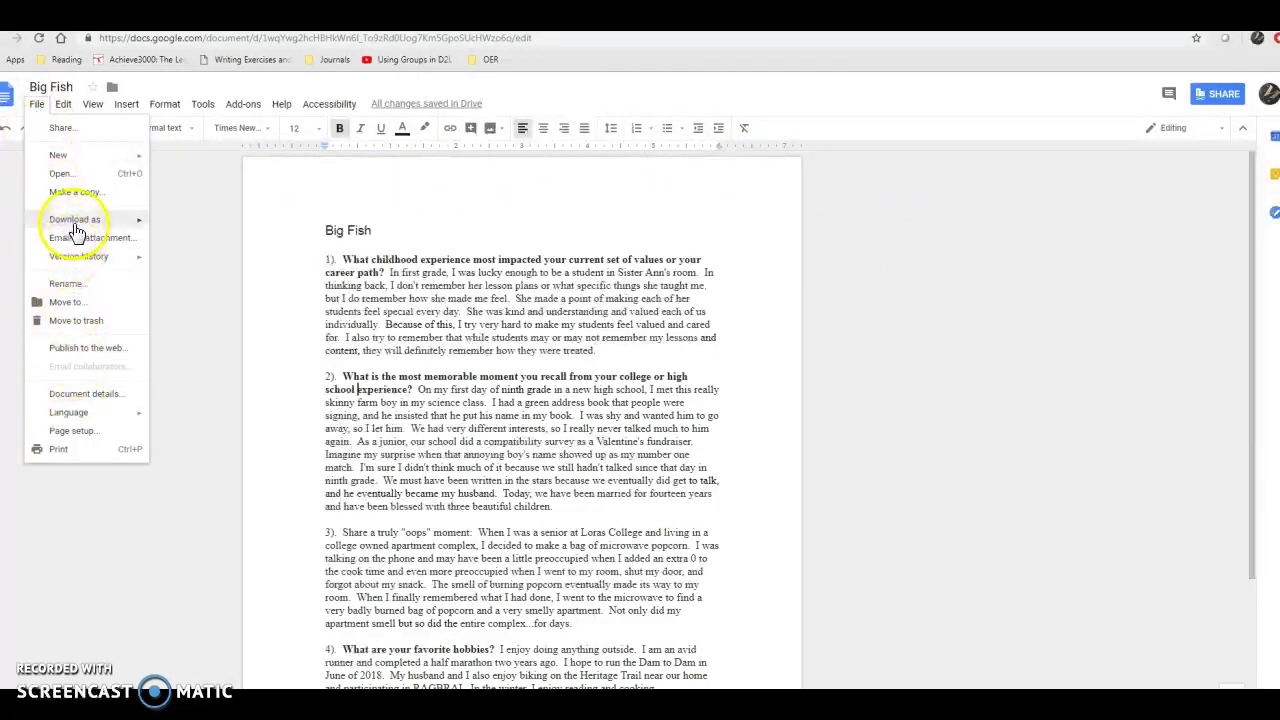
pyautogui.moveTo(88, 220)
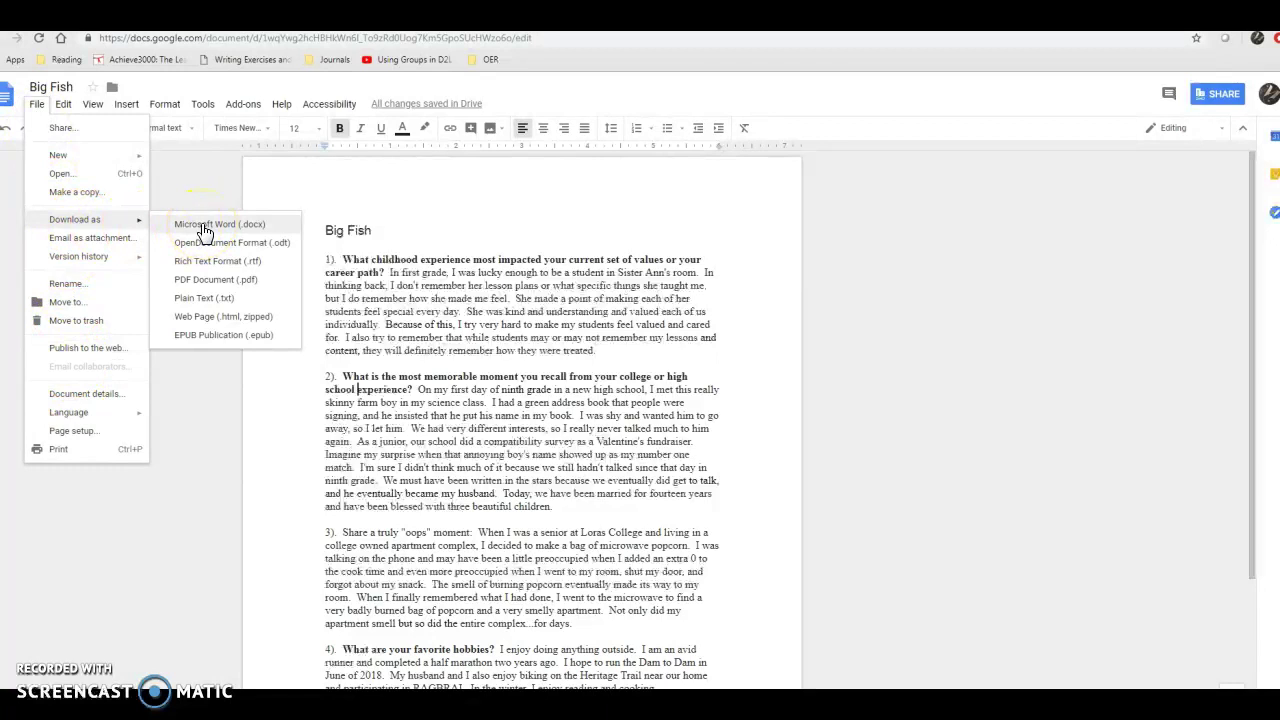
pyautogui.click(203, 229)
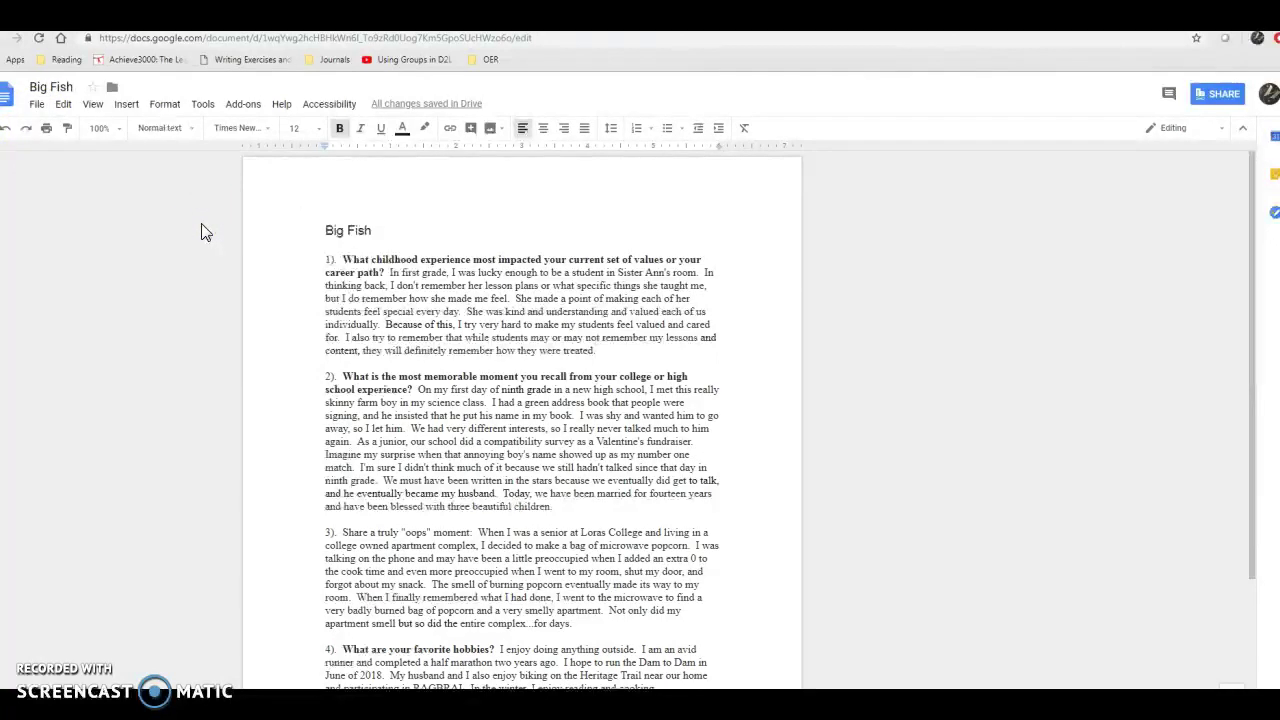